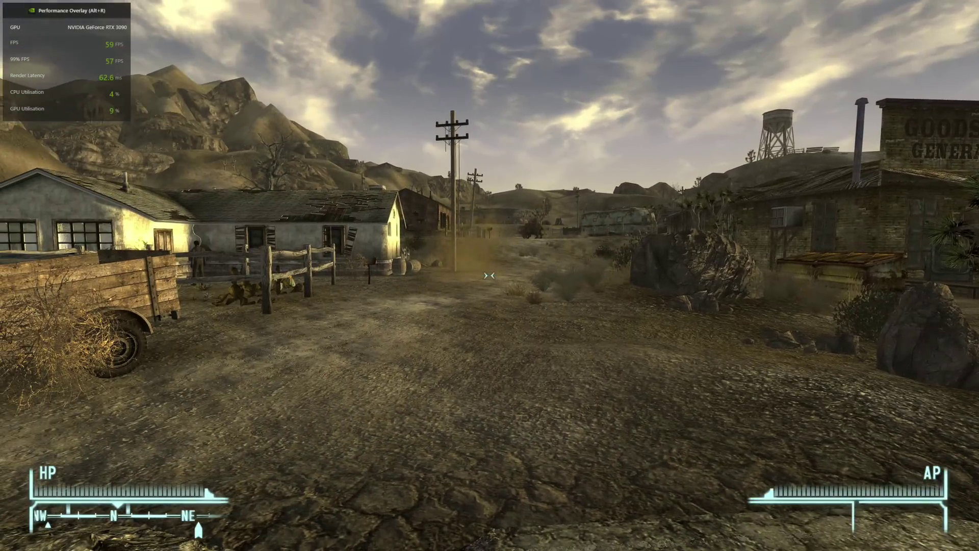
key(w)
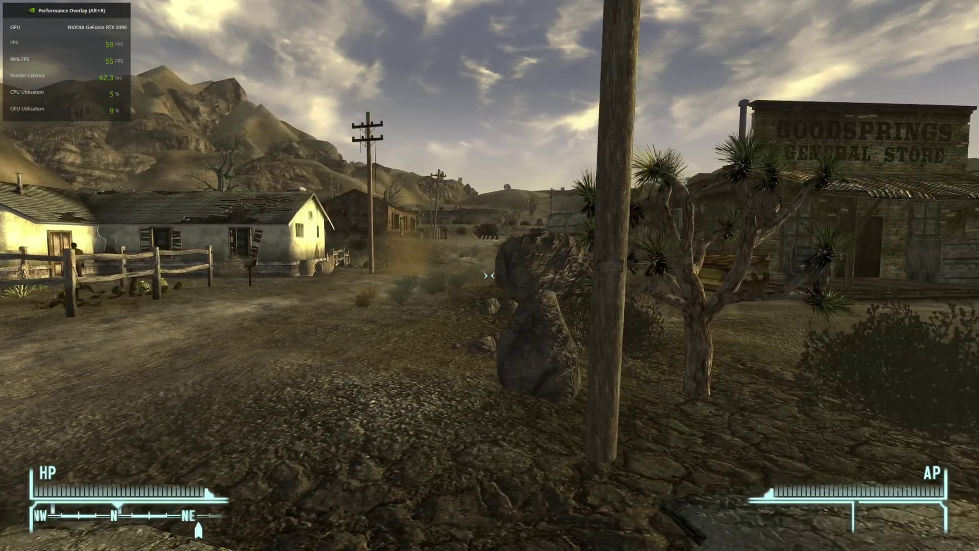
key(d)
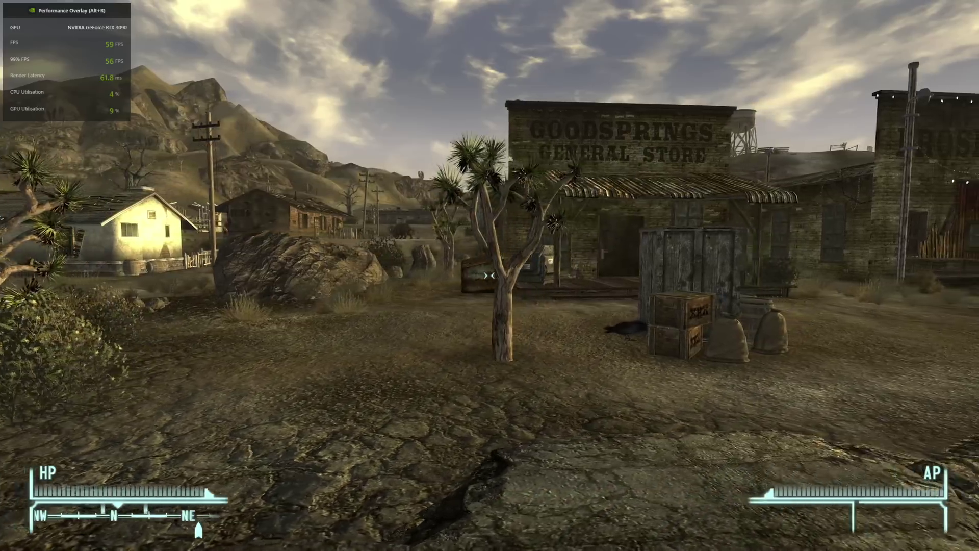
key(w)
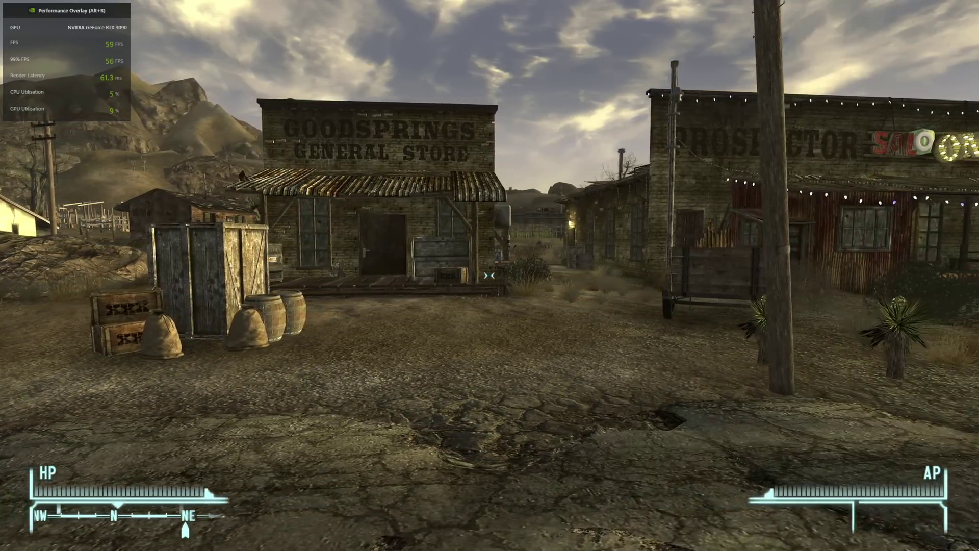
key(w)
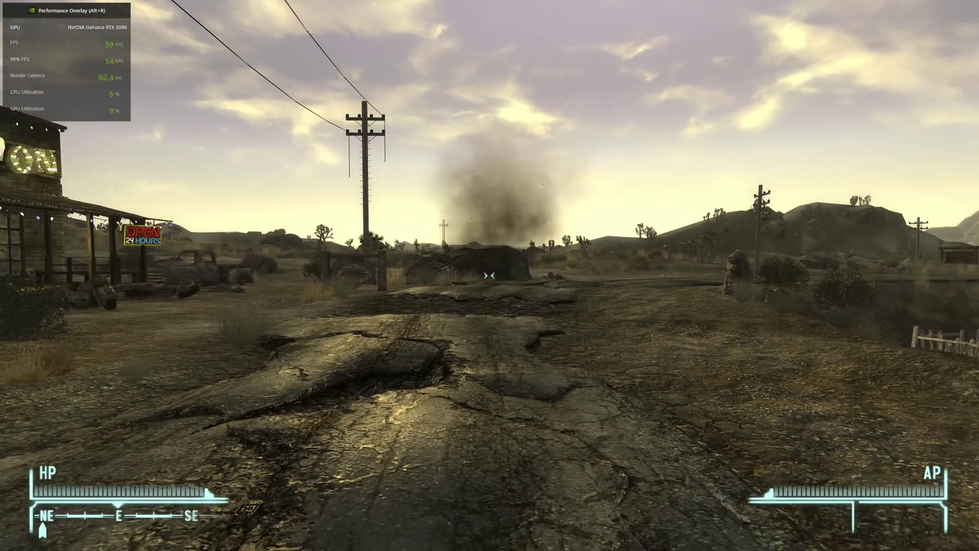
key(w)
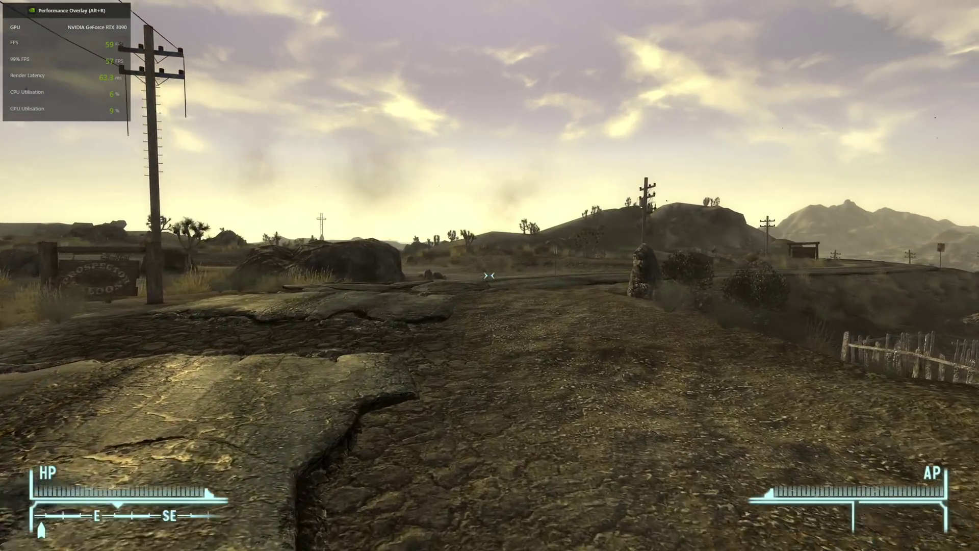
key(w)
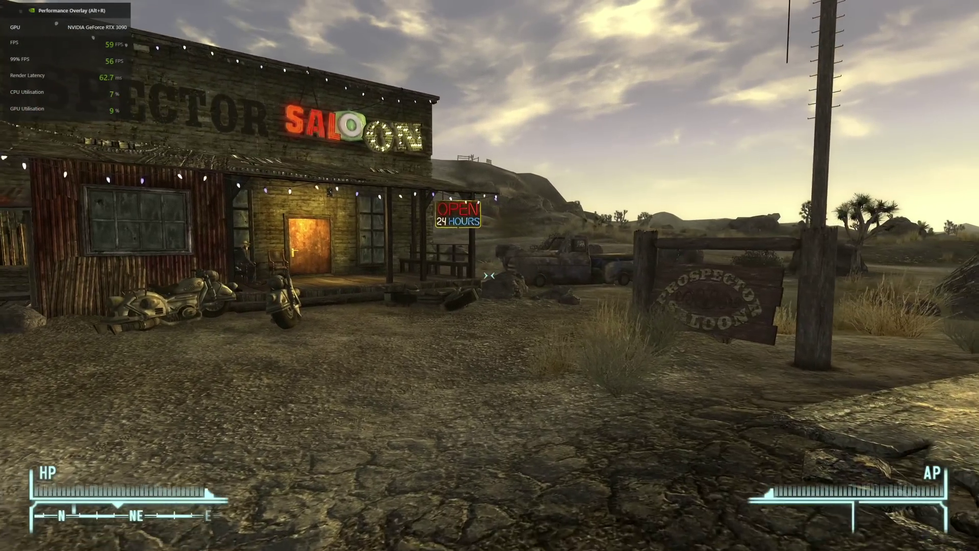
key(w)
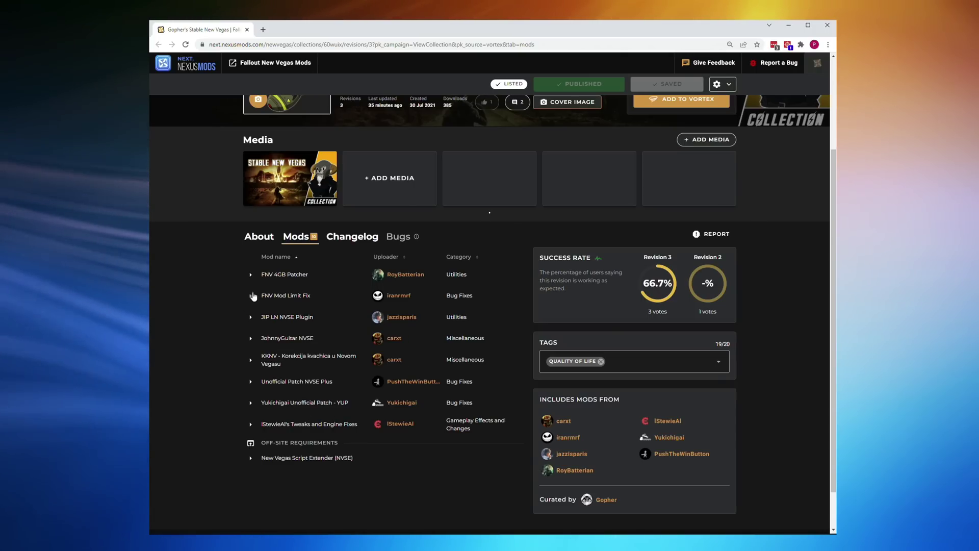
Step: Add the Gopher's Stable New Vegas collection to Vortex and install it to the Collection Test profile, showing the 4GB Patcher's installation notes
mouse_move(295, 277)
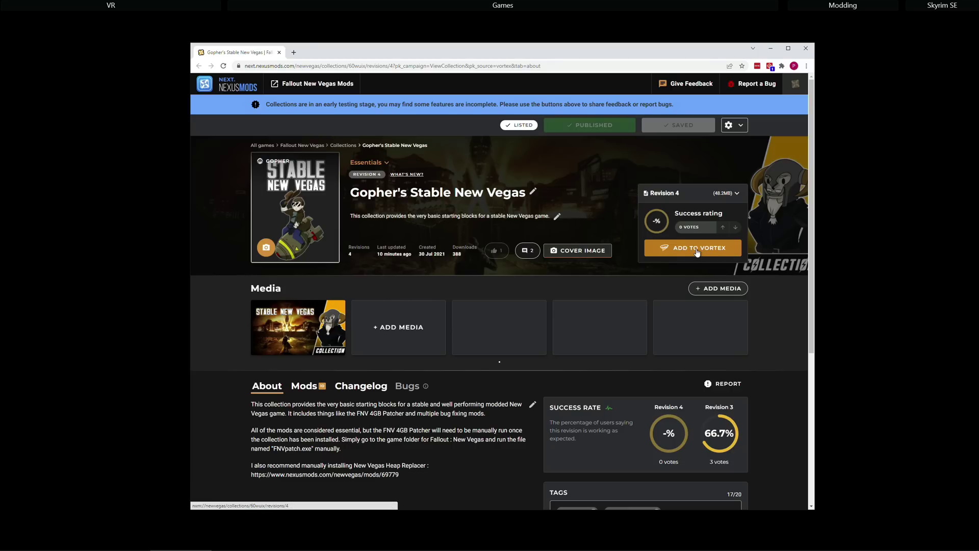
click(697, 251)
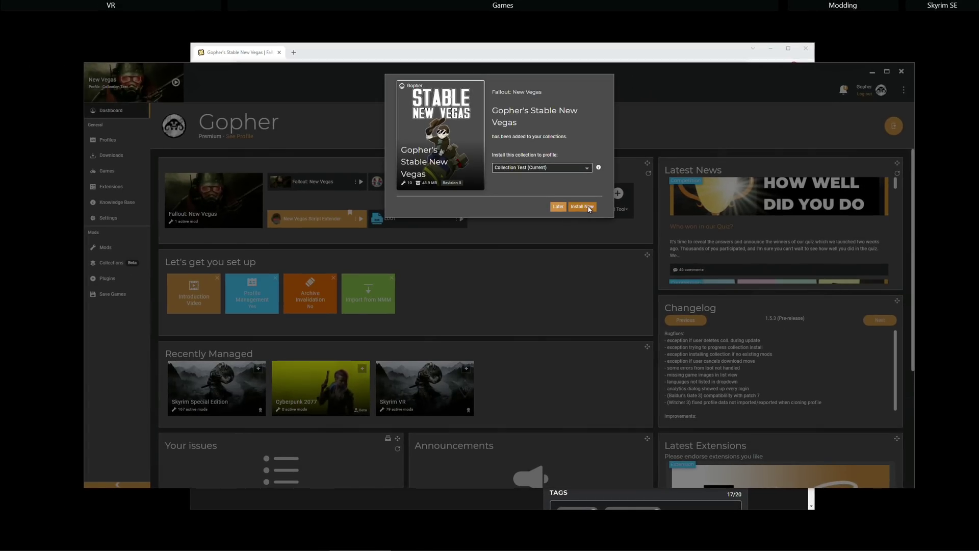
click(588, 207)
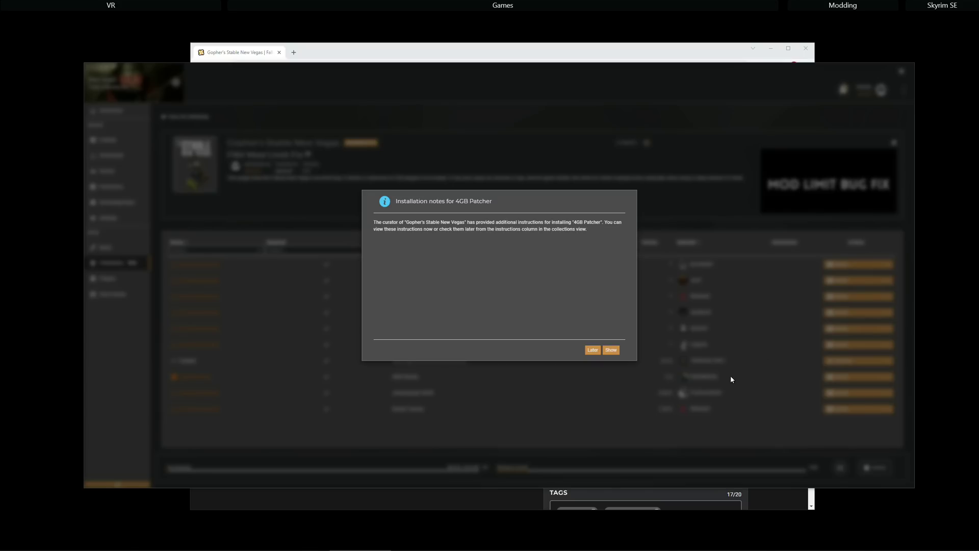
click(613, 351)
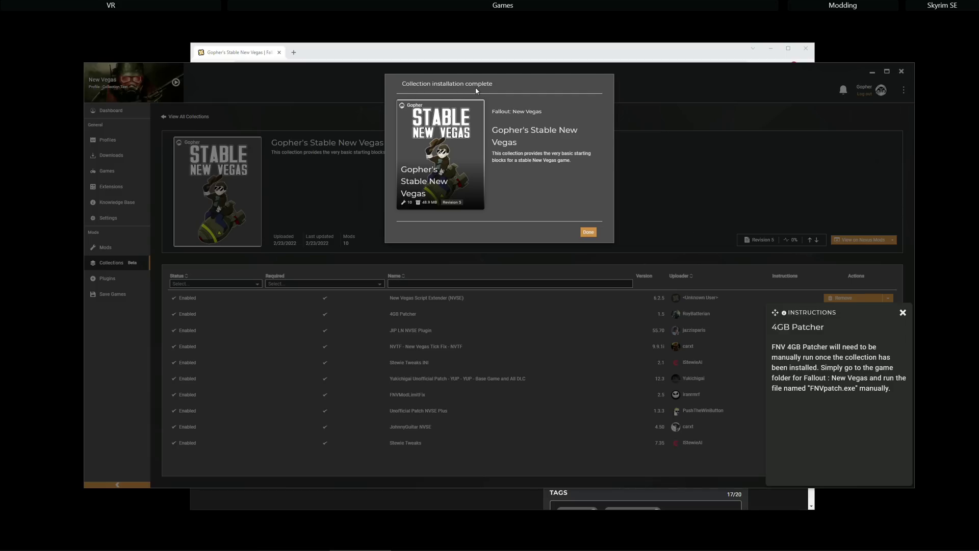
click(590, 233)
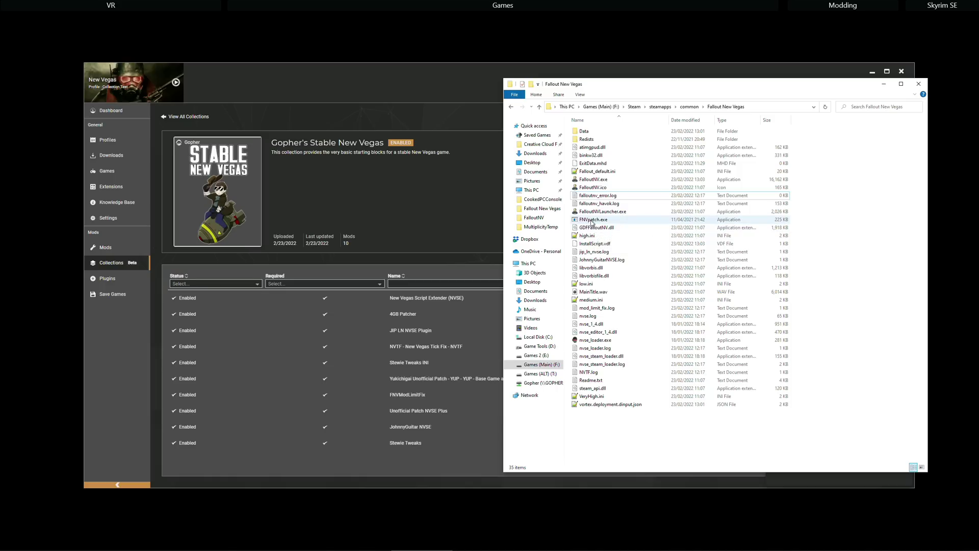
Step: Run FNVpatch.exe from the Fallout New Vegas game folder and dismiss its console window
click(601, 223)
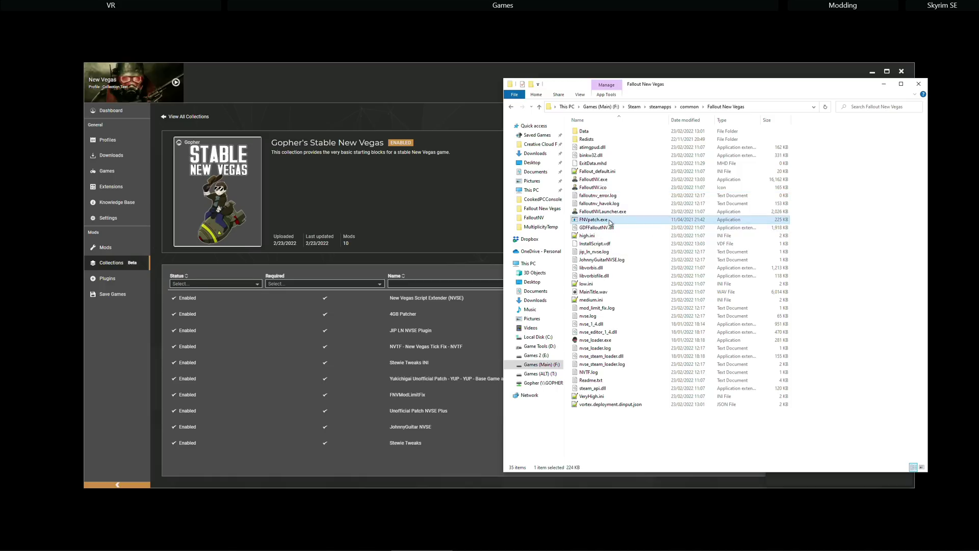
double_click(610, 223)
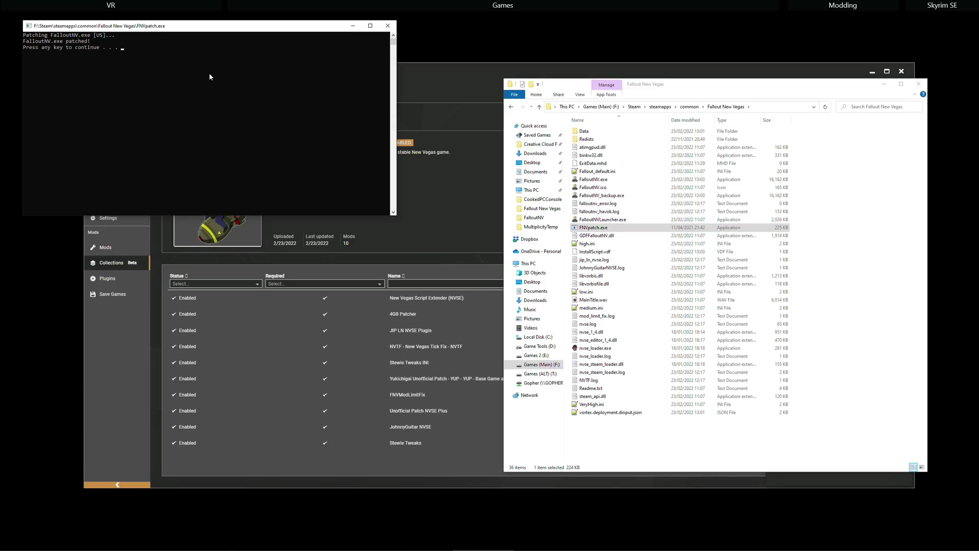
key(Return)
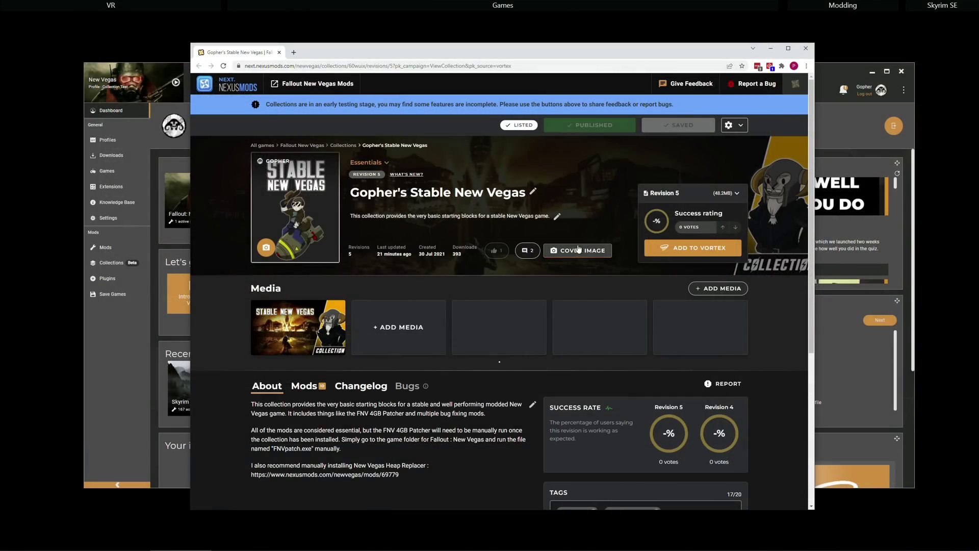
Step: Start installing Gopher's Stable New Vegas to the Collection Test profile and download the 4GB Patcher from Nexus Mods, showing its installation notes
click(699, 252)
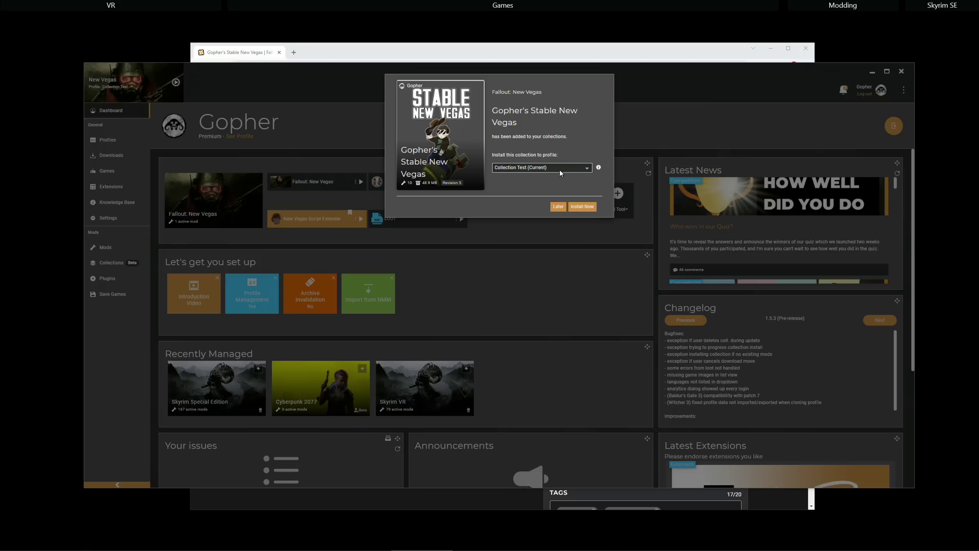
click(589, 209)
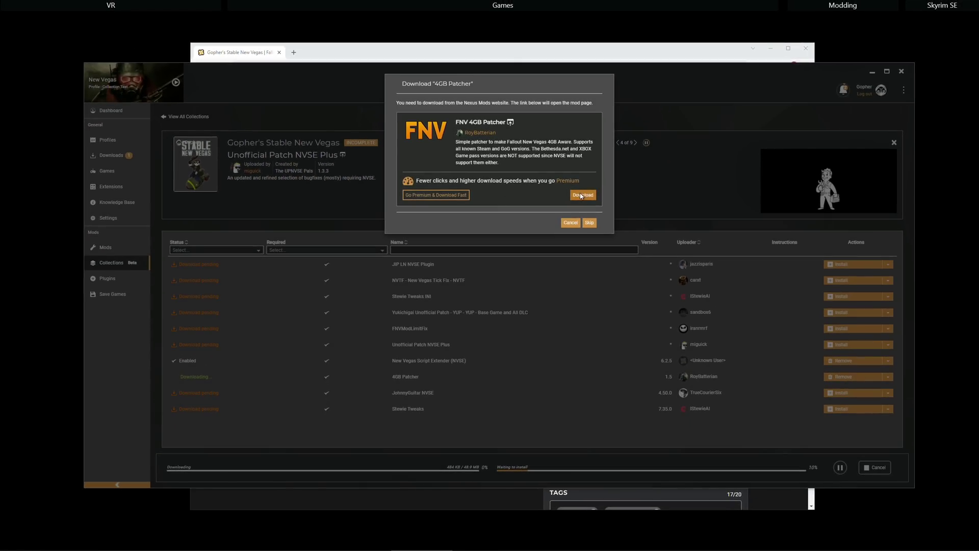
click(589, 196)
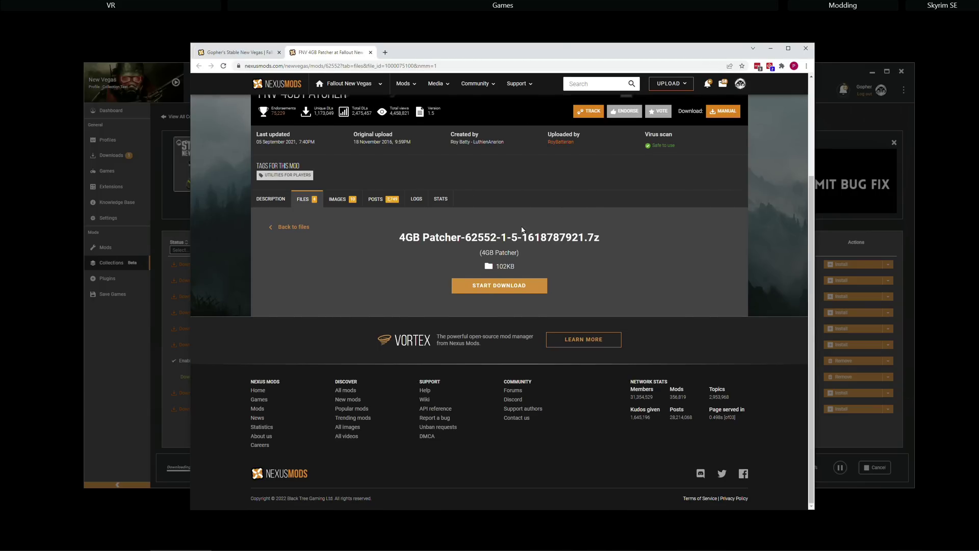
click(502, 287)
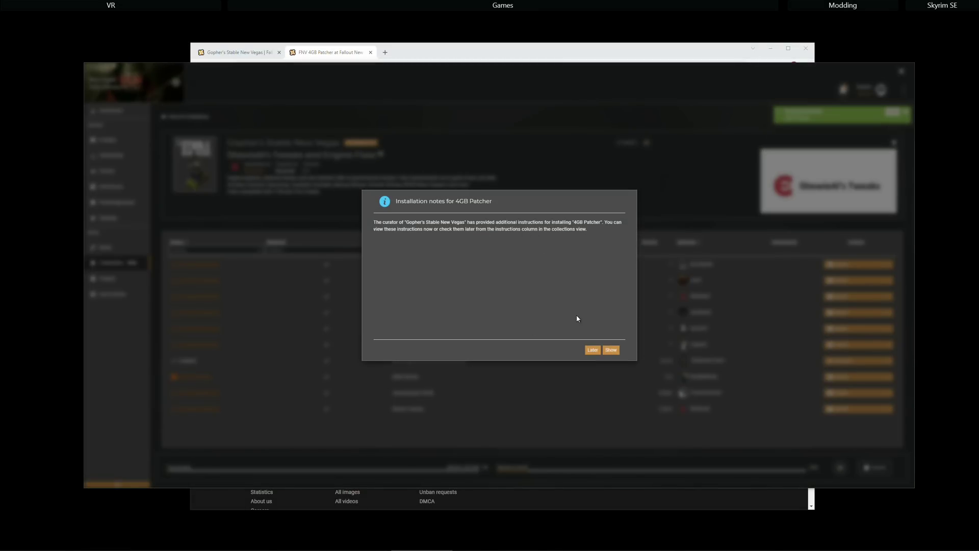
click(611, 350)
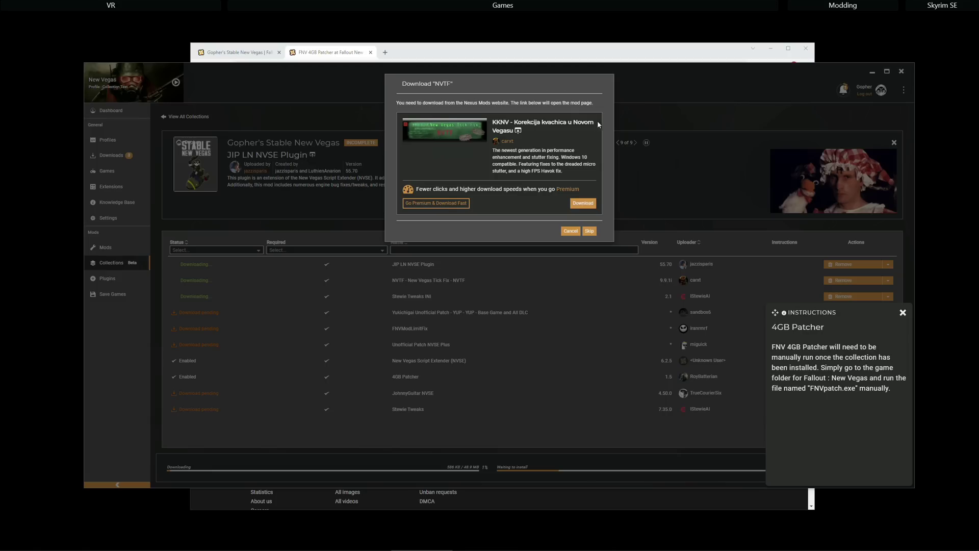
Step: Download the collection's NVTF and JIP LN NVSE Plugin files from their Nexus Mods pages
click(584, 203)
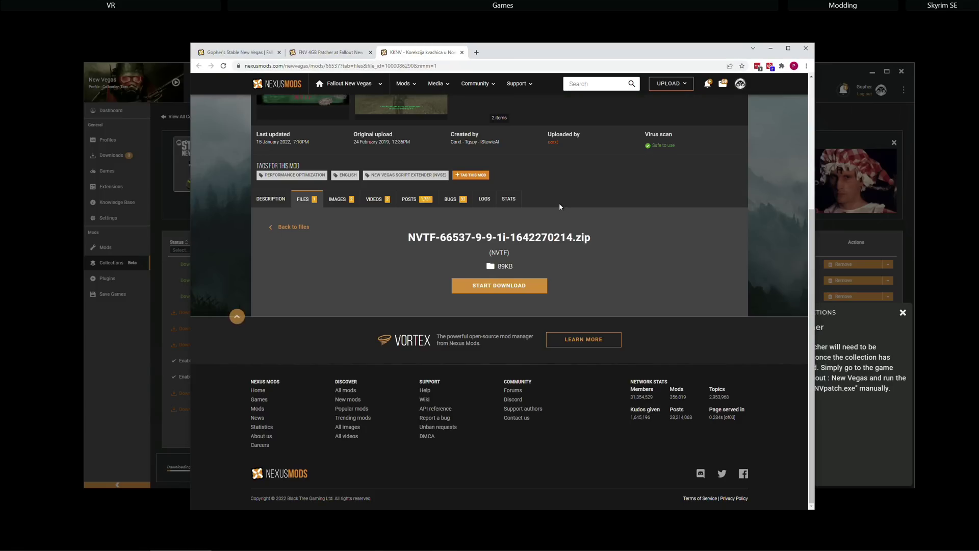
click(500, 287)
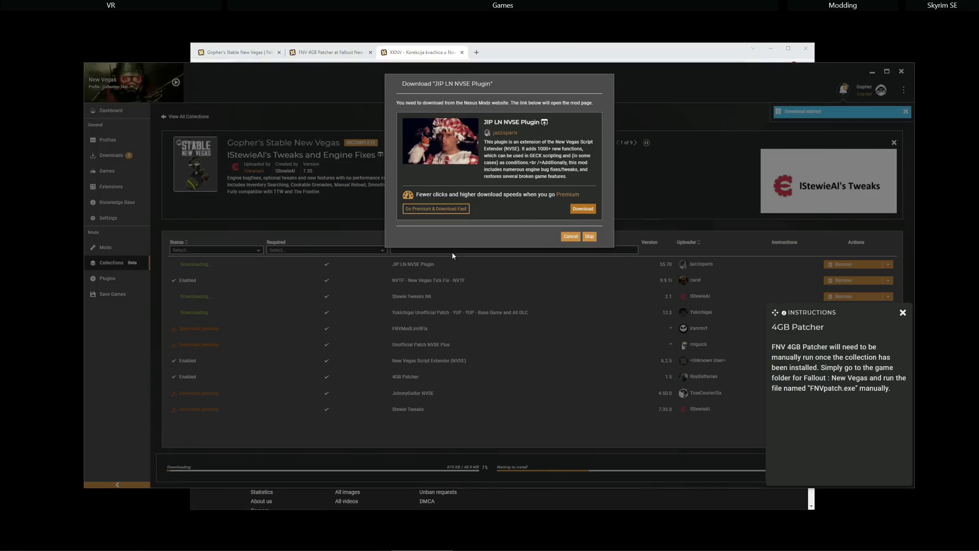
click(580, 209)
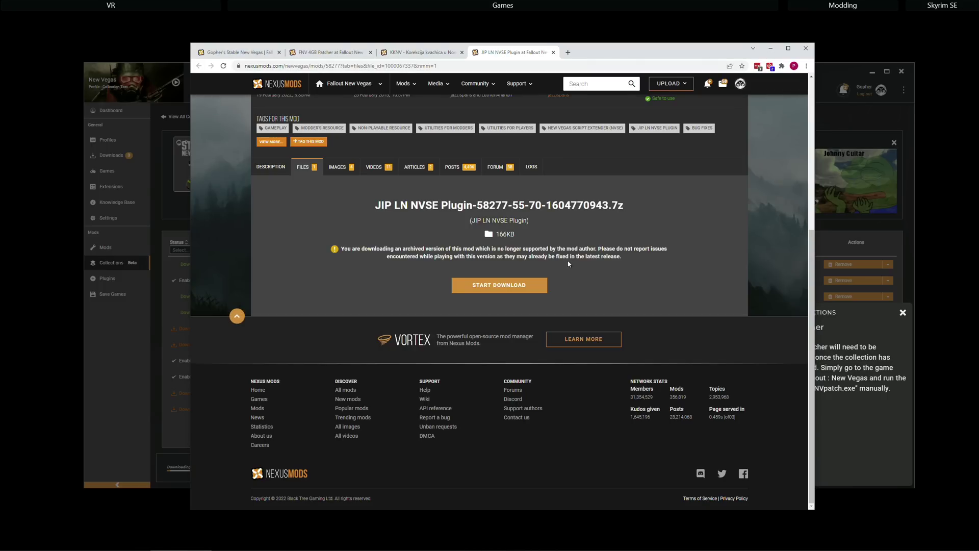
click(509, 285)
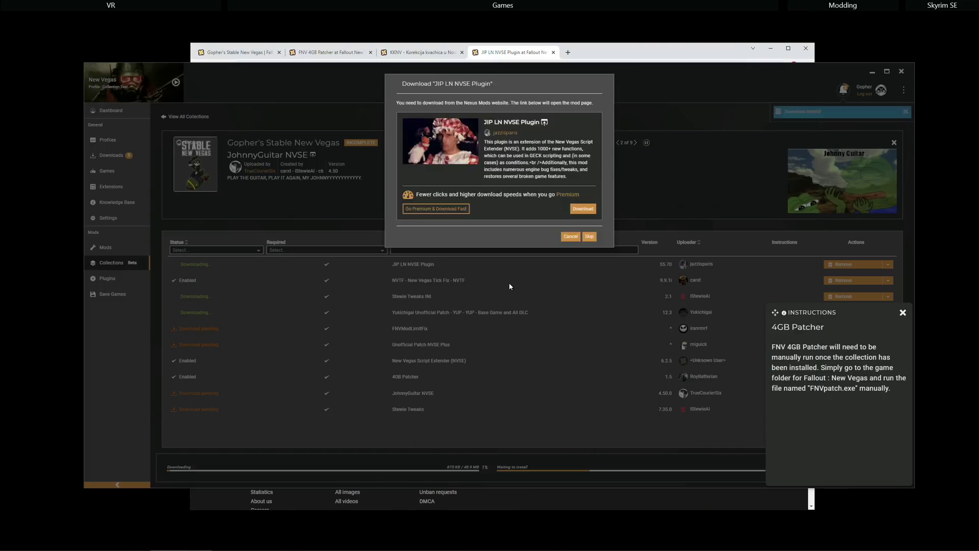
Step: Download the Stewie Tweaks INI and YUP - Base Game and All DLC files from Nexus Mods for the collection
click(584, 224)
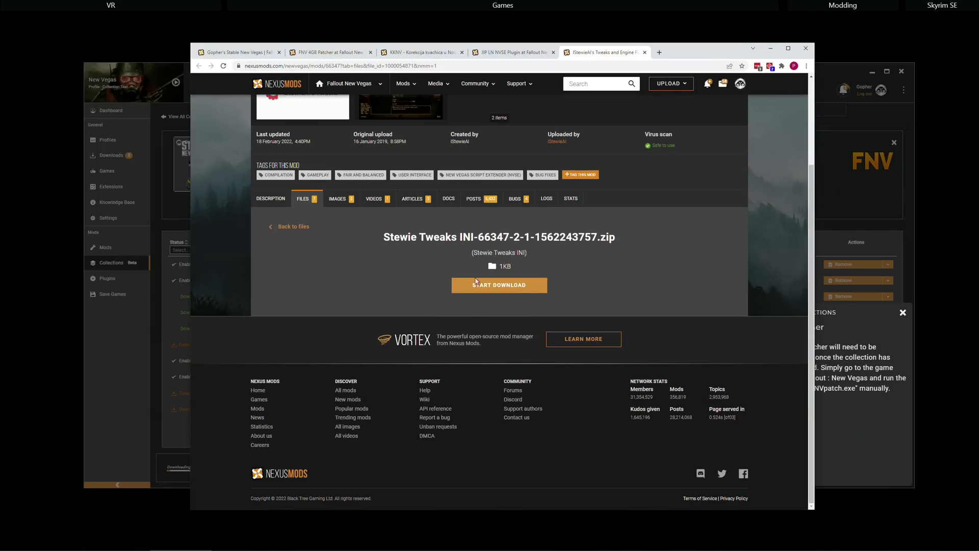
click(501, 287)
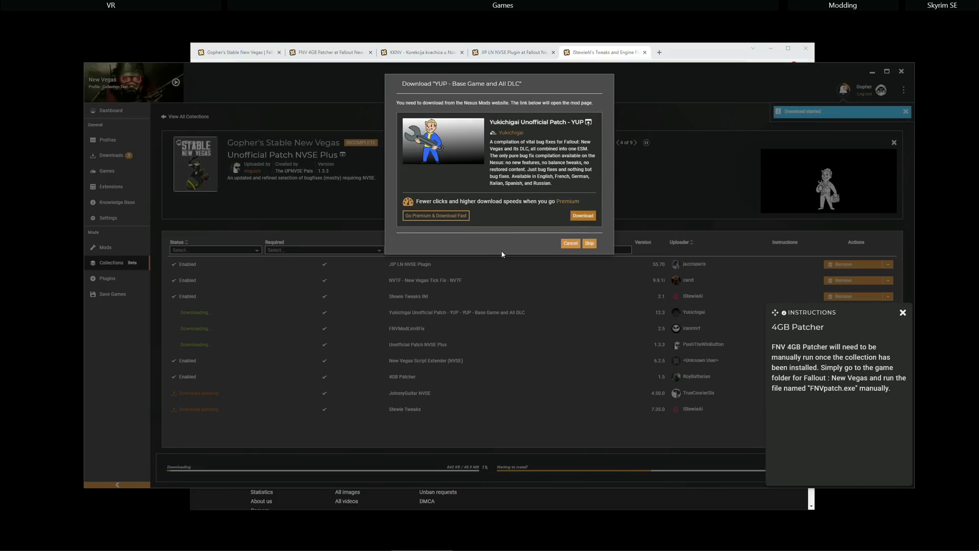
click(583, 215)
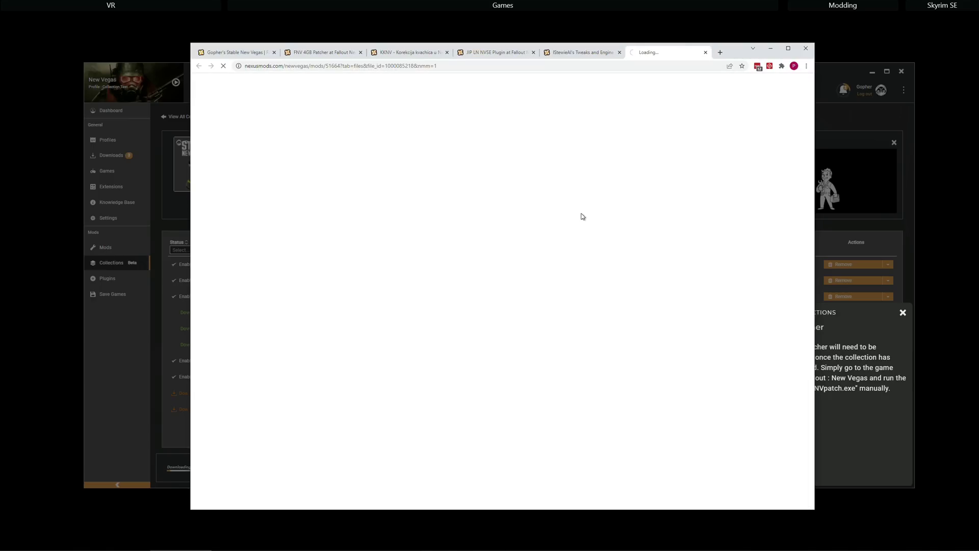
scroll(580, 213, down, 4)
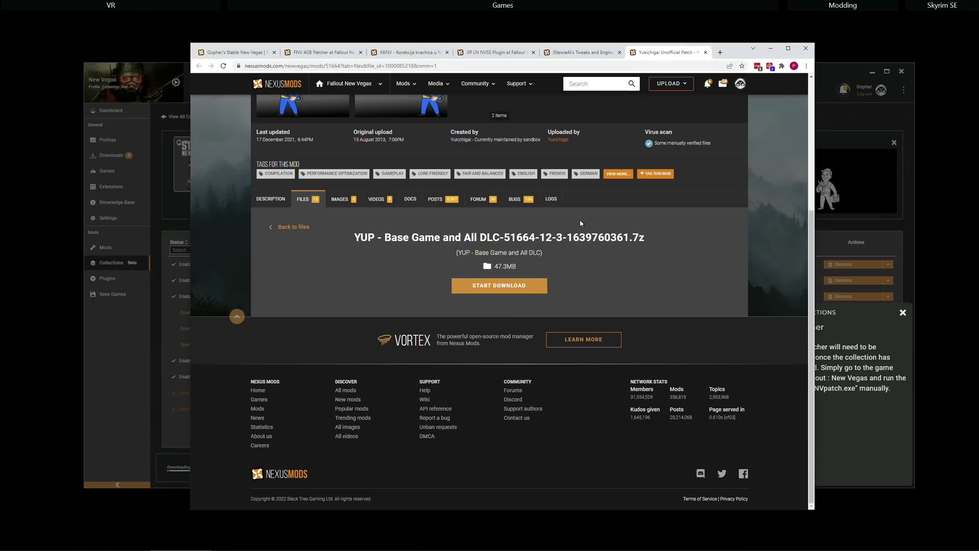
click(500, 285)
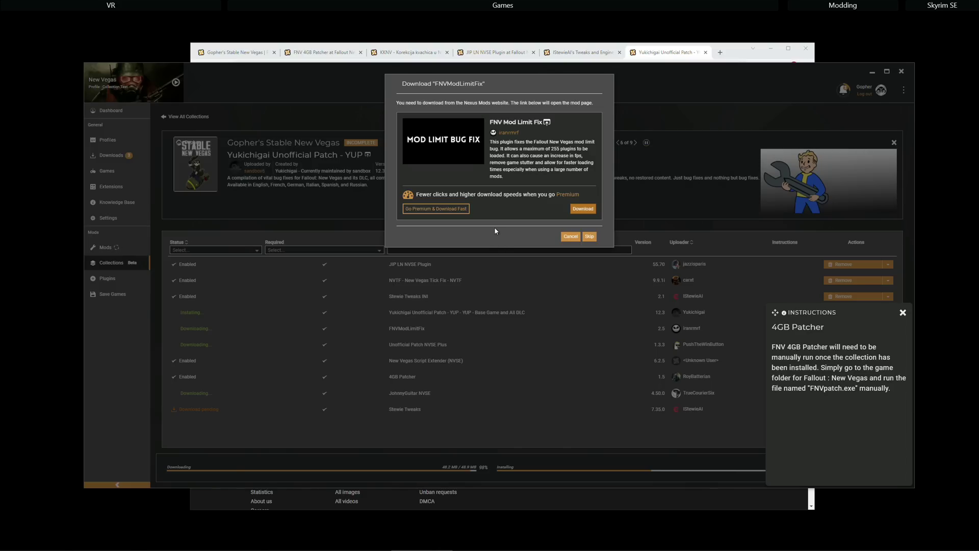
Step: Go to the FNVModLimitFix download for the collection, and finish the completed collection installation in Vortex
click(582, 209)
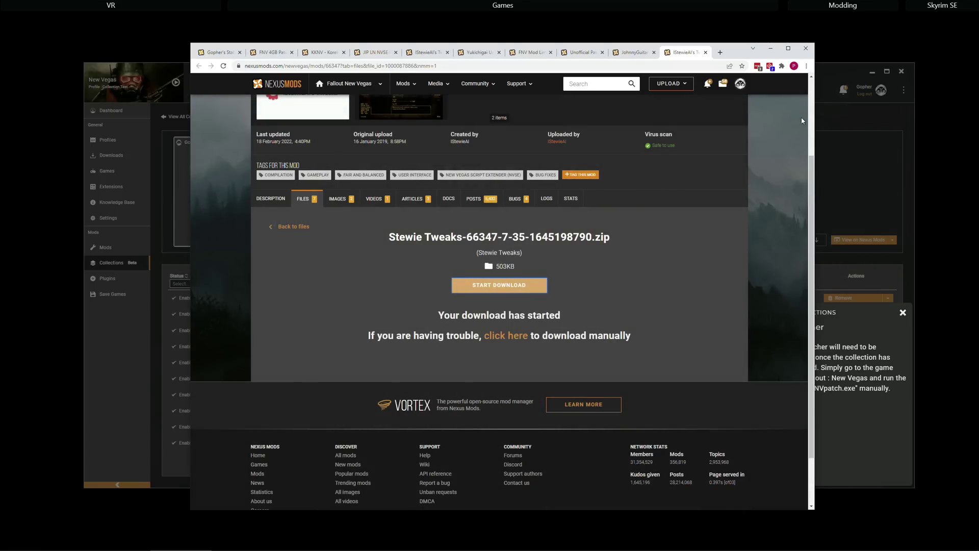
click(818, 78)
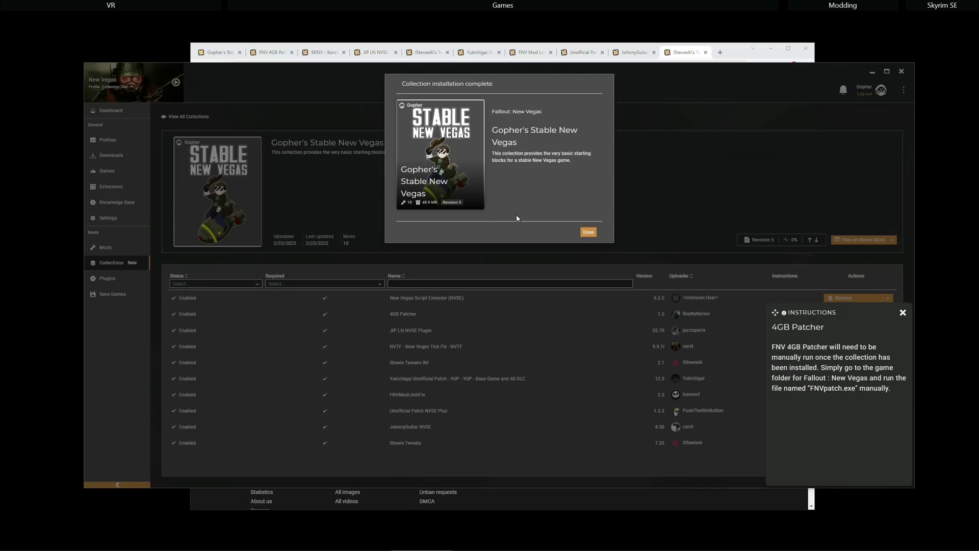
click(587, 233)
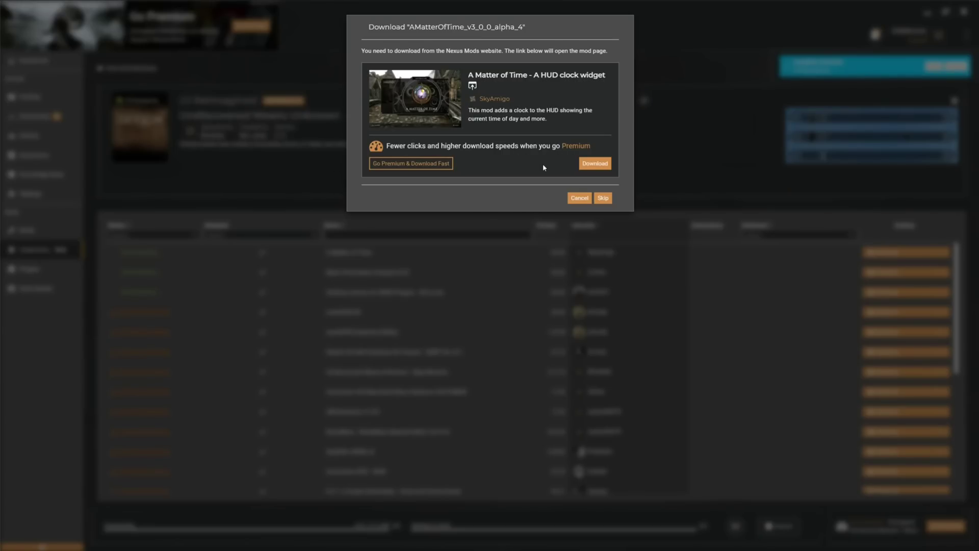
Step: Download AMatterOfTime_v3_0_0_alpha_4 and More Informative Console 0.43 from Nexus Mods using the free slow download
click(594, 166)
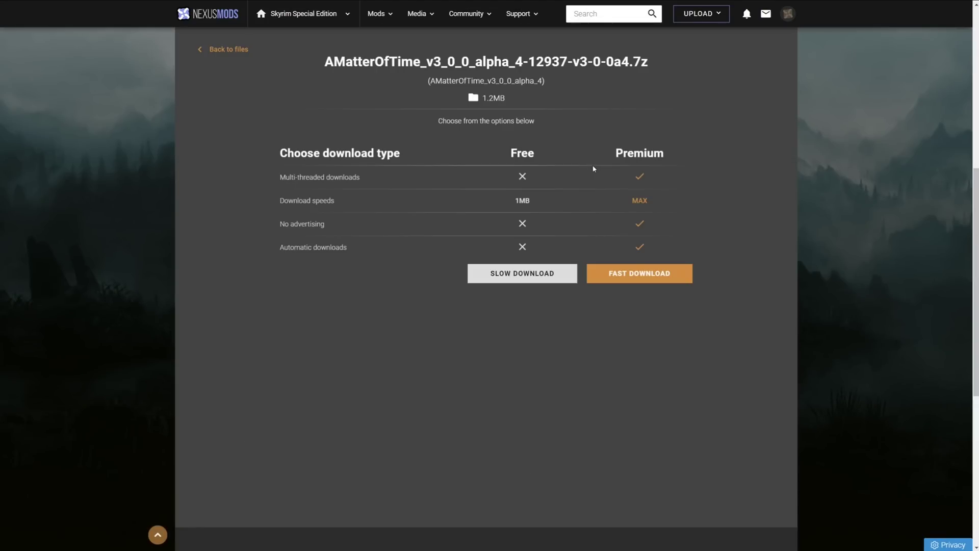
click(528, 280)
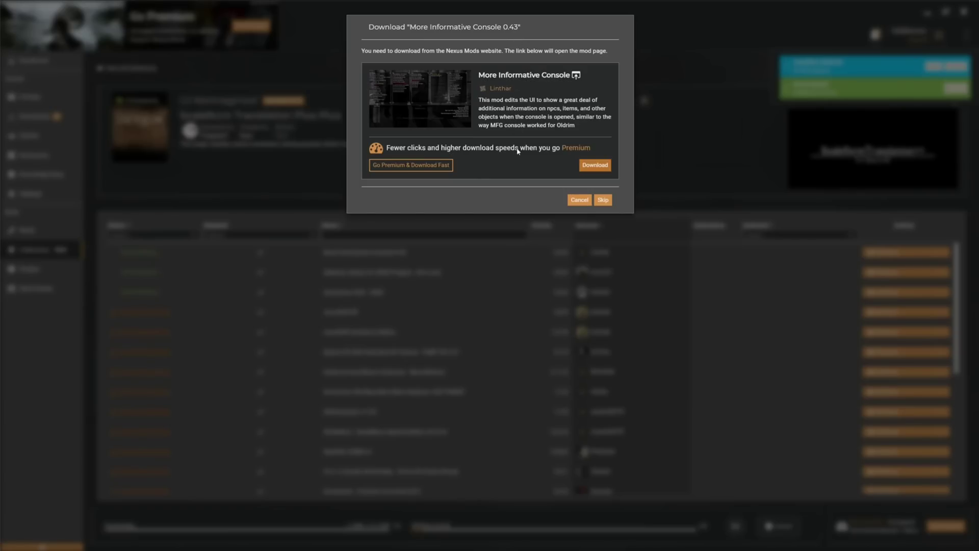
click(591, 168)
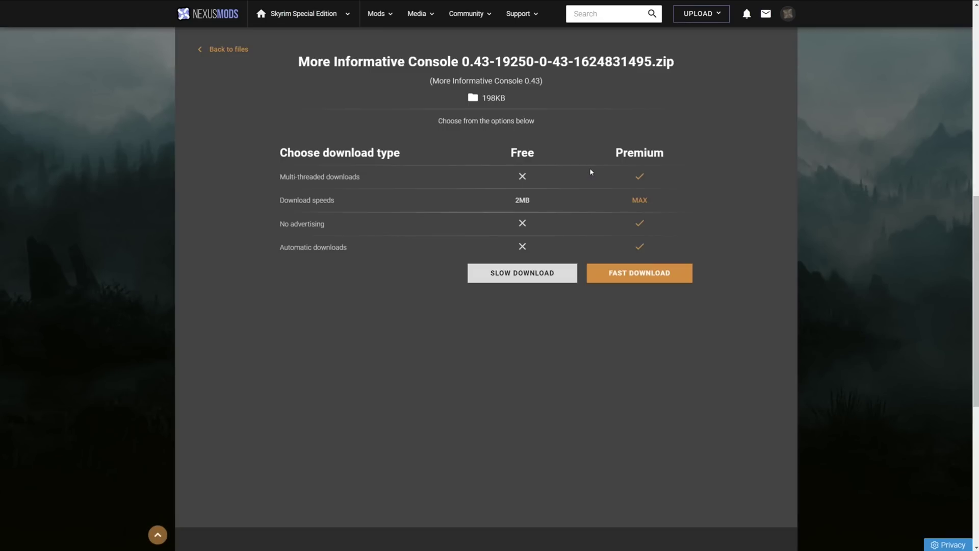
click(539, 272)
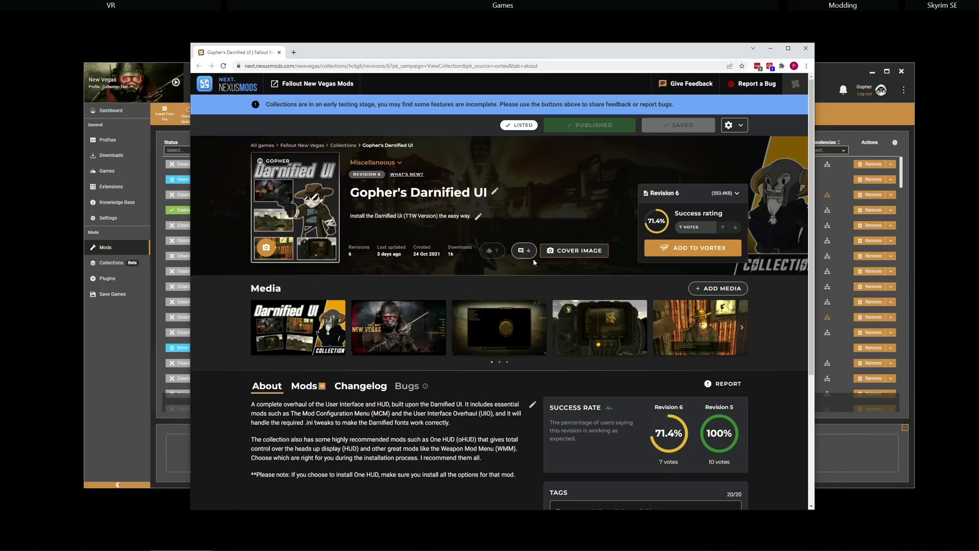
Step: Examine the mods, off-site requirements and optional mods included in the Gopher's Darnified UI collection on Nexus Mods
scroll(398, 316, down, 3)
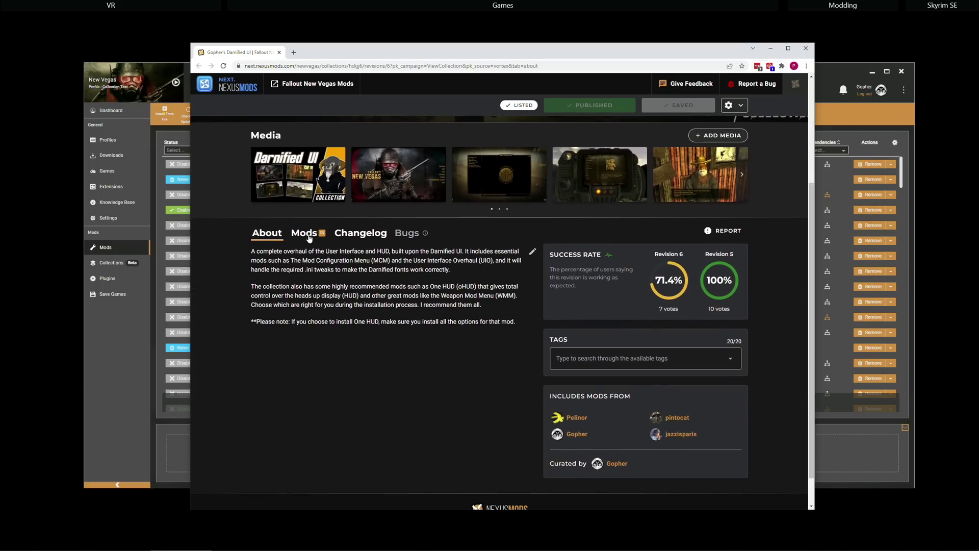
click(309, 236)
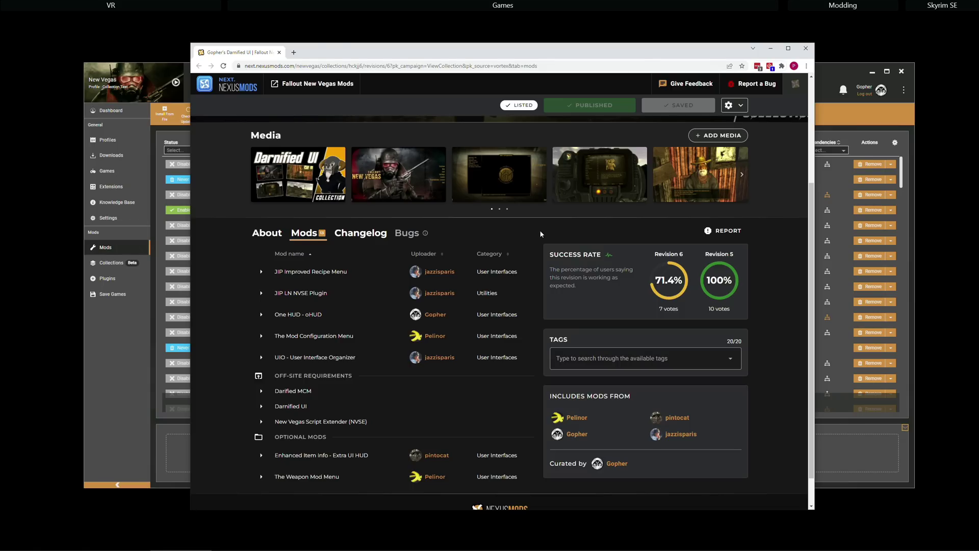
scroll(510, 265, up, 3)
scroll(478, 296, down, 1)
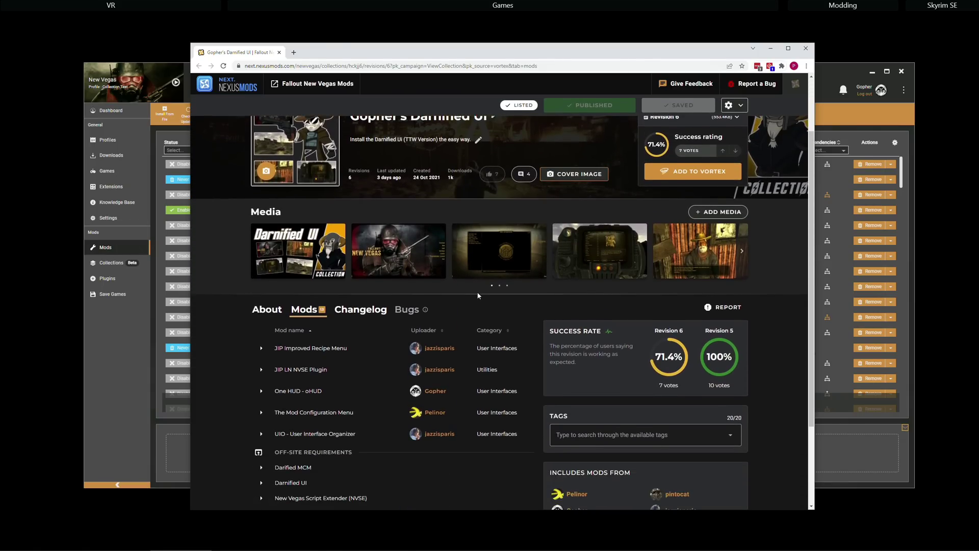
scroll(478, 295, down, 2)
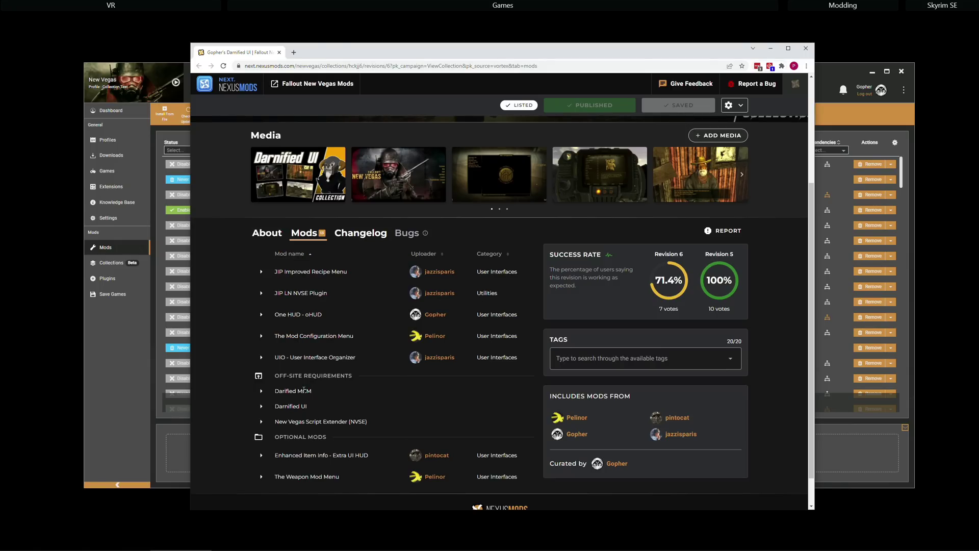
scroll(237, 392, down, 1)
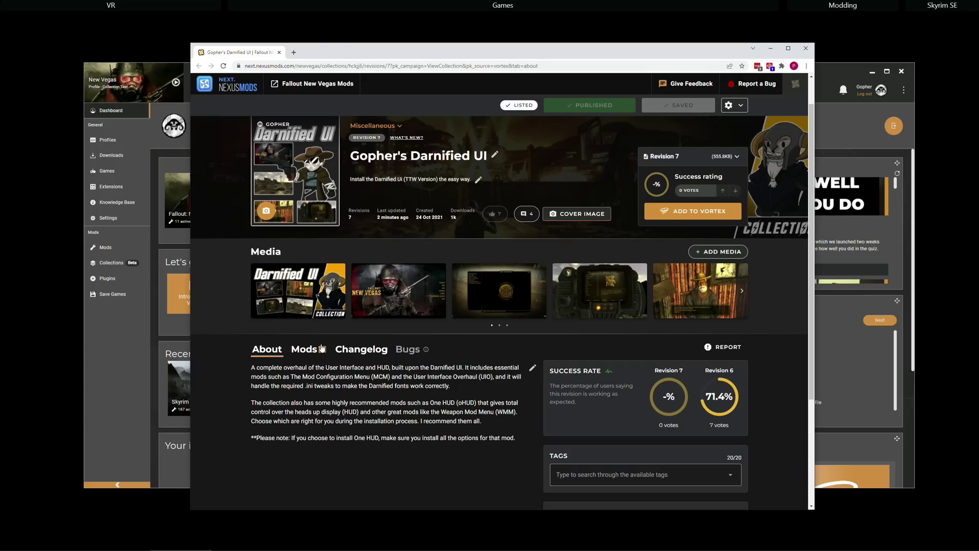
Step: Add revision 7 of Gopher's Darnified UI to Vortex and start installing it to the Collection Test profile
click(698, 215)
click(825, 73)
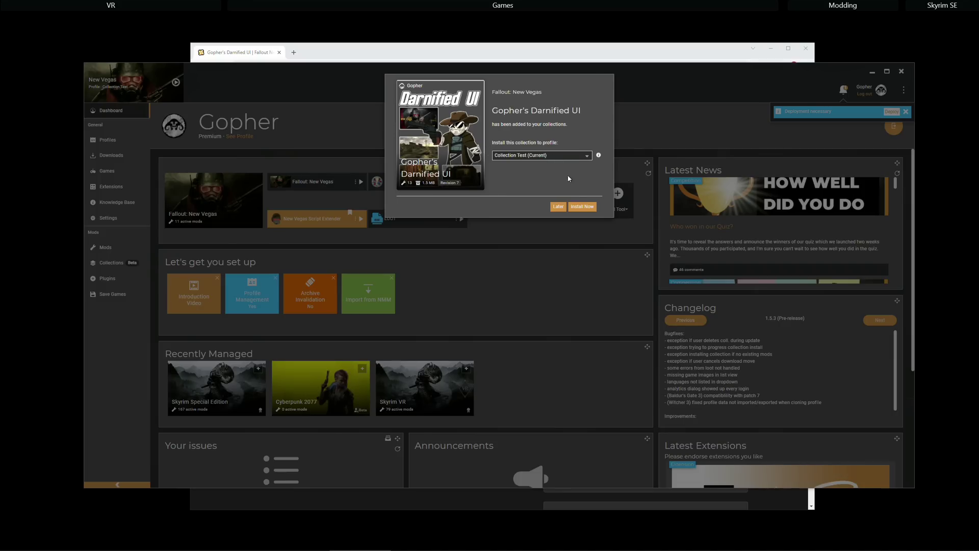
click(583, 206)
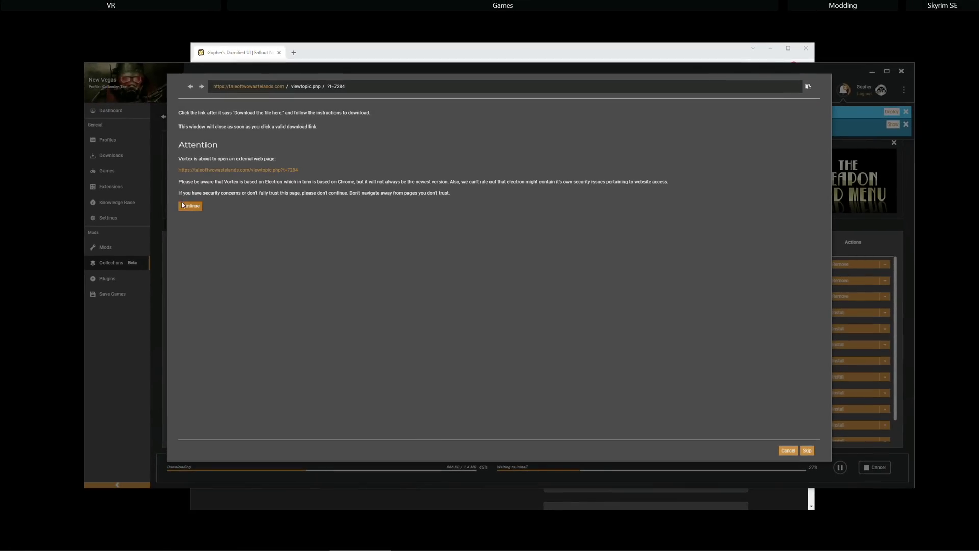
Step: Download the main DarNified UI file, Darn 20220121.7z, from MEGA through the Tale of Two Wastelands forum post
click(197, 208)
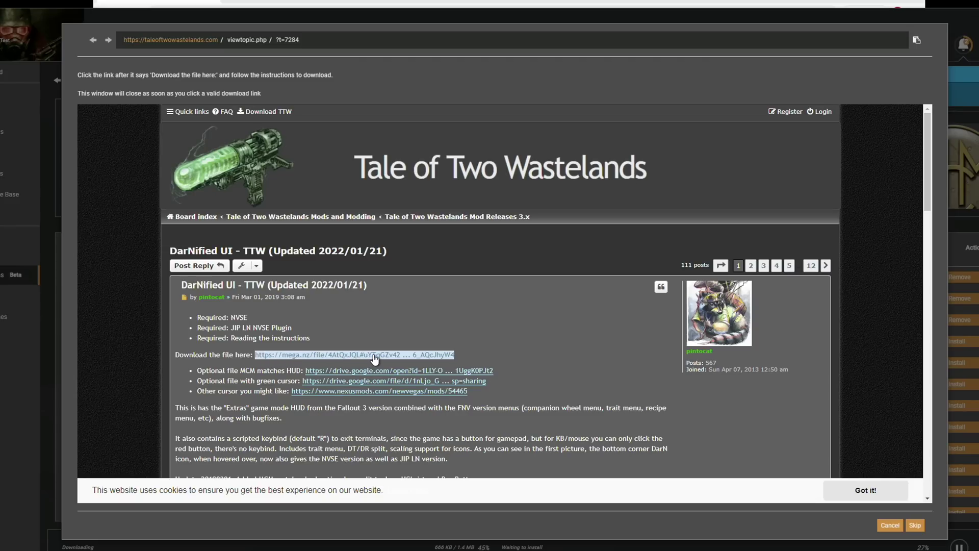
click(380, 355)
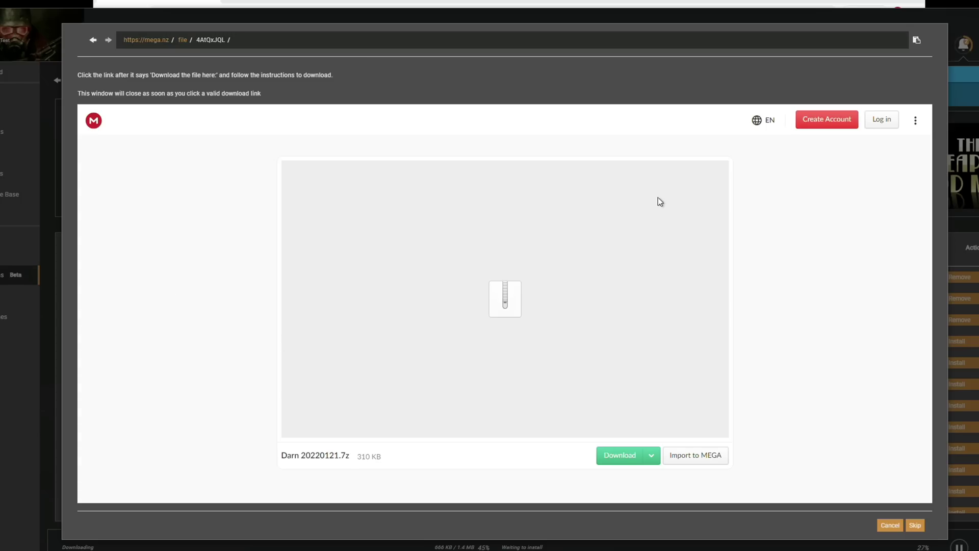
click(624, 459)
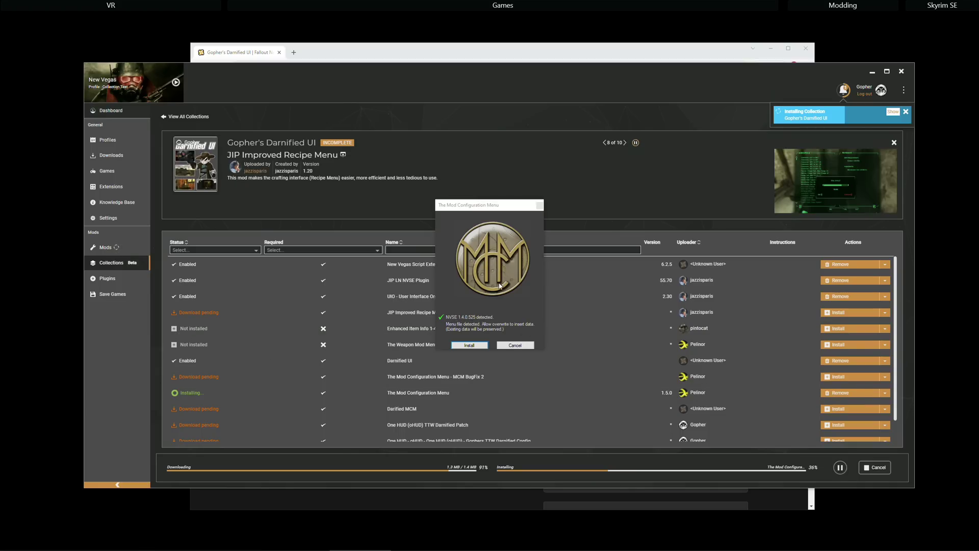
Step: Install The Mod Configuration Menu, and download the optional DarifiedMCM.7z from Google Drive through the Tale of Two Wastelands post
click(470, 346)
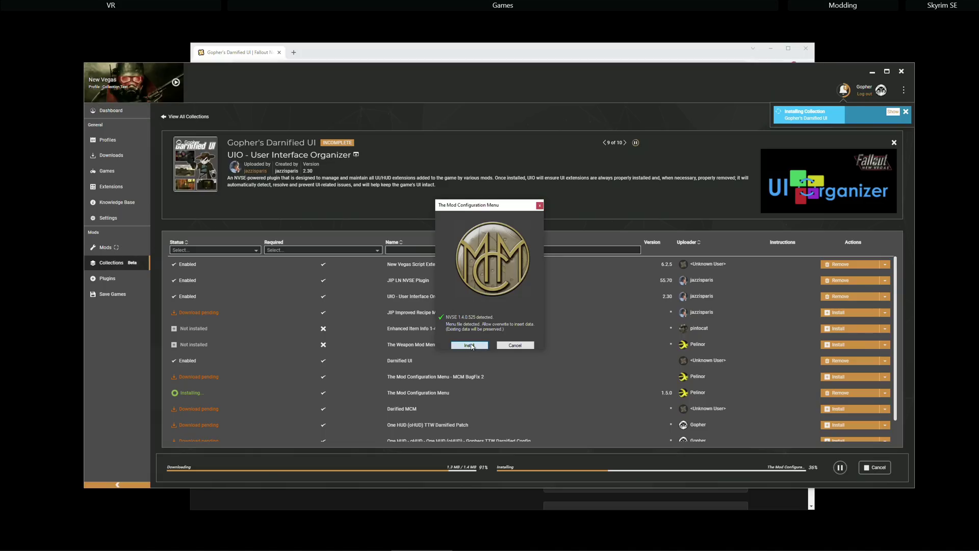
click(472, 346)
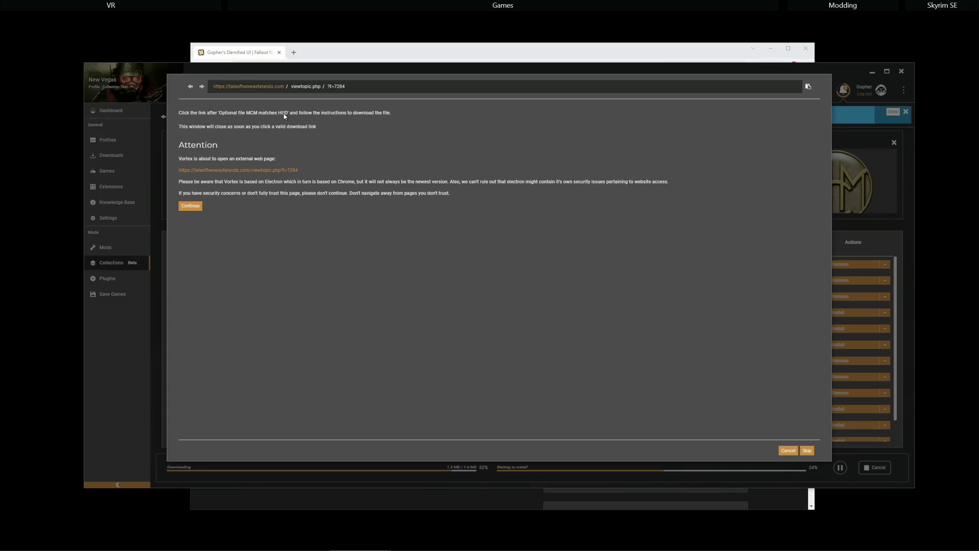
click(189, 206)
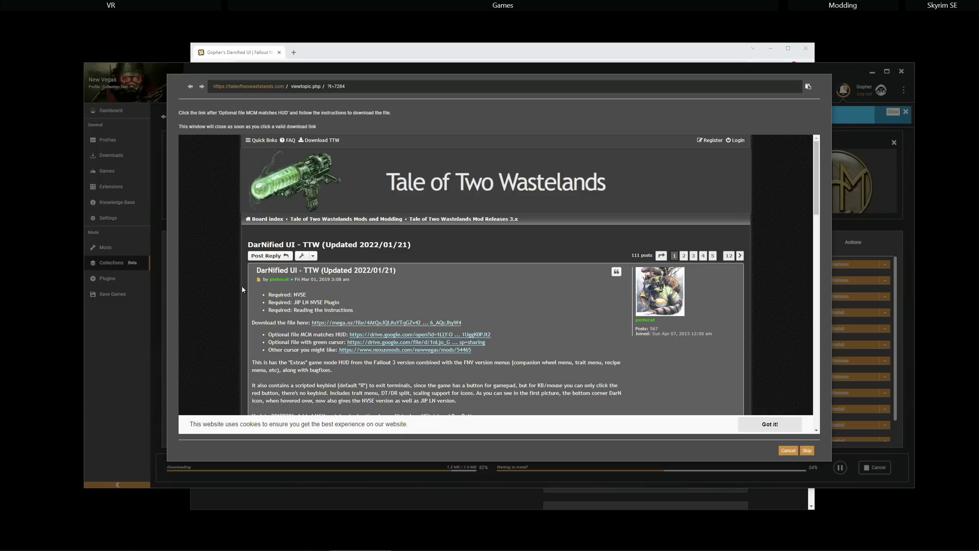
click(454, 337)
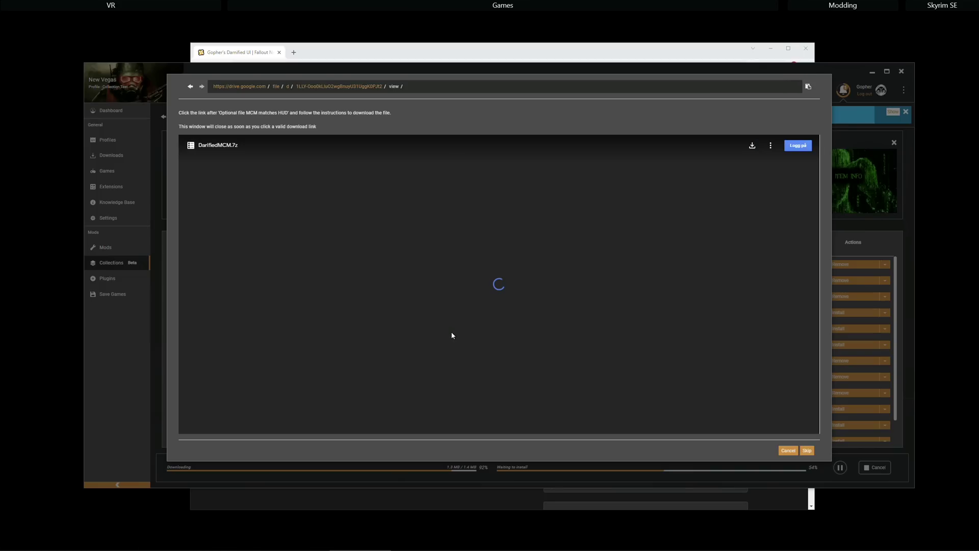
click(753, 148)
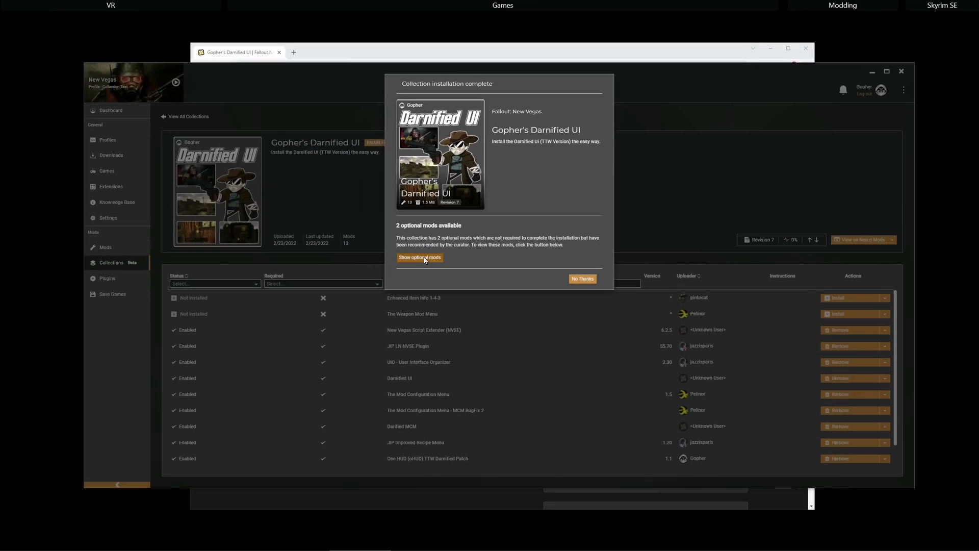
Step: Show the optional mods of Gopher's Darnified UI and install Enhanced Item Info 1-4-3
click(381, 406)
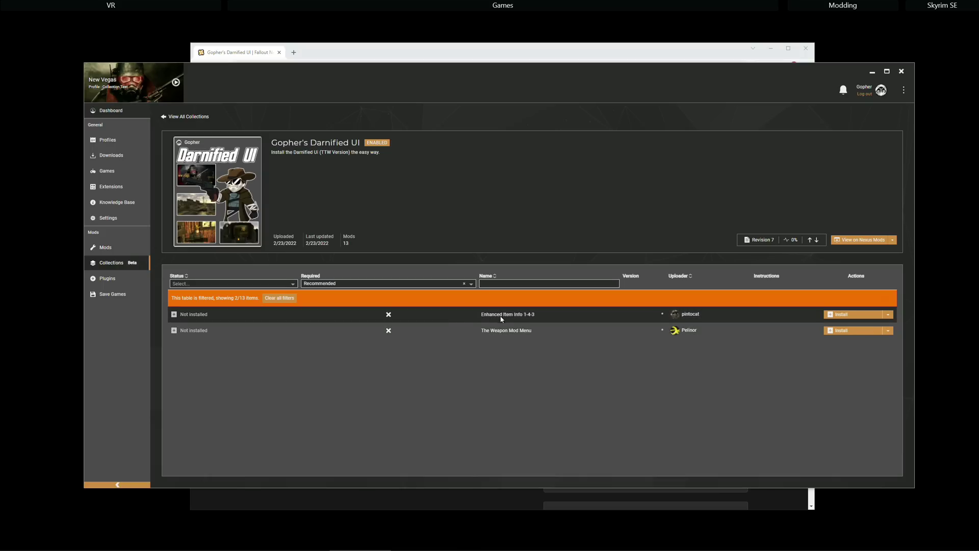
click(852, 317)
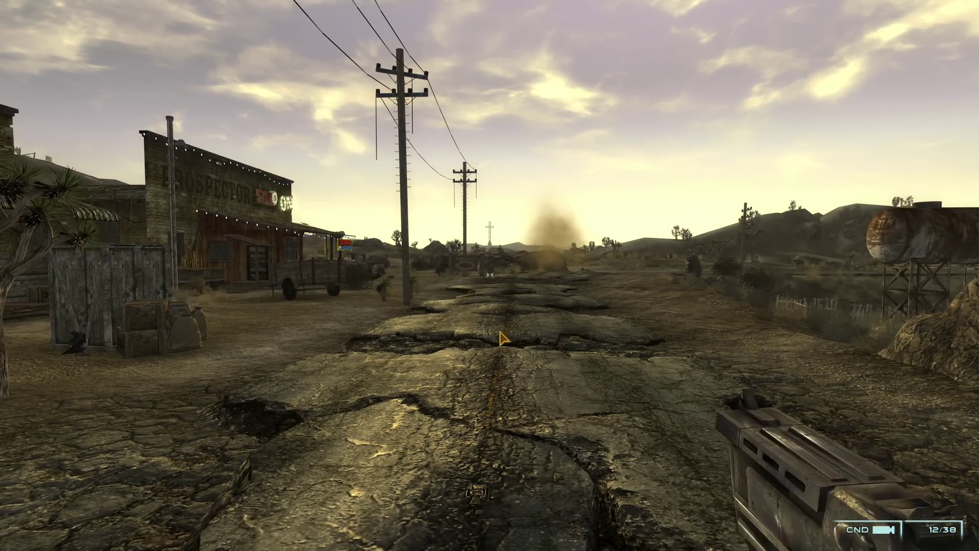
Step: Check the Darnified interface in Fallout: New Vegas by viewing the Pip-Boy's weapon repair list, apparel and aid pages
key(Tab)
key(r)
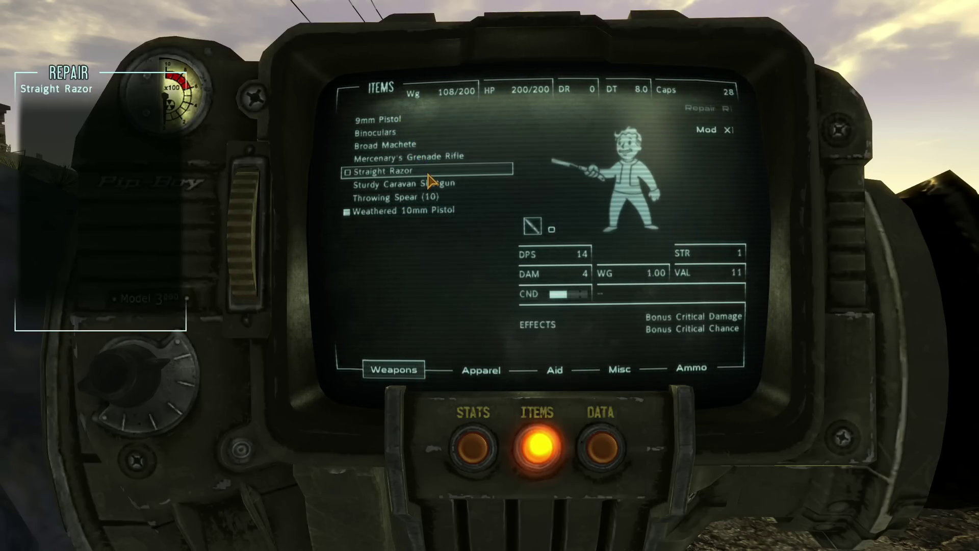
click(482, 370)
click(552, 373)
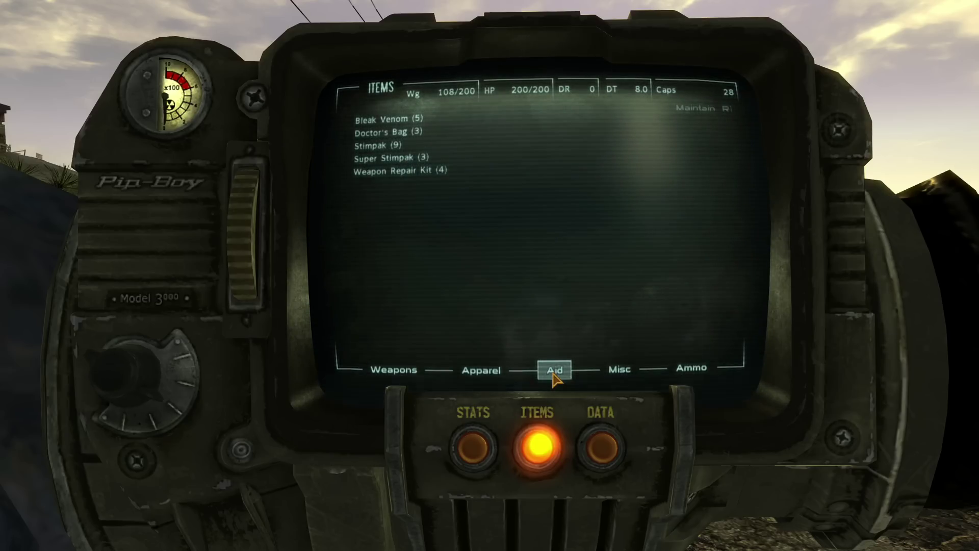
key(Tab)
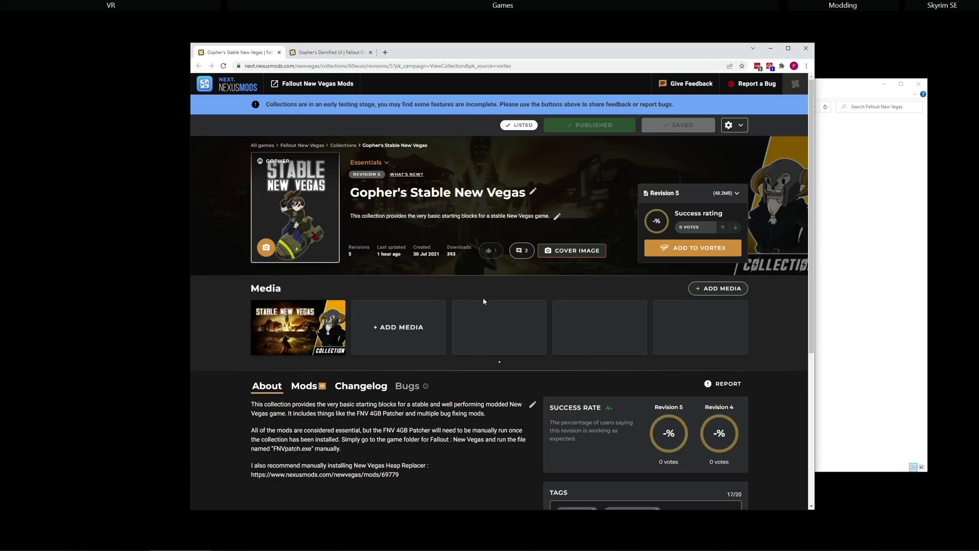
Step: Inspect the contents of the Fallout New Vegas game folder in File Explorer
click(849, 90)
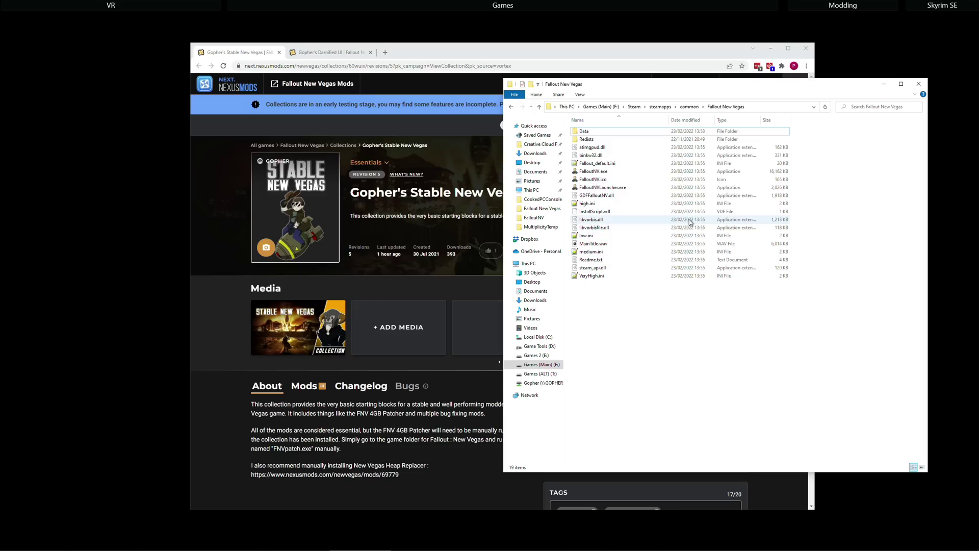
mouse_move(794, 2)
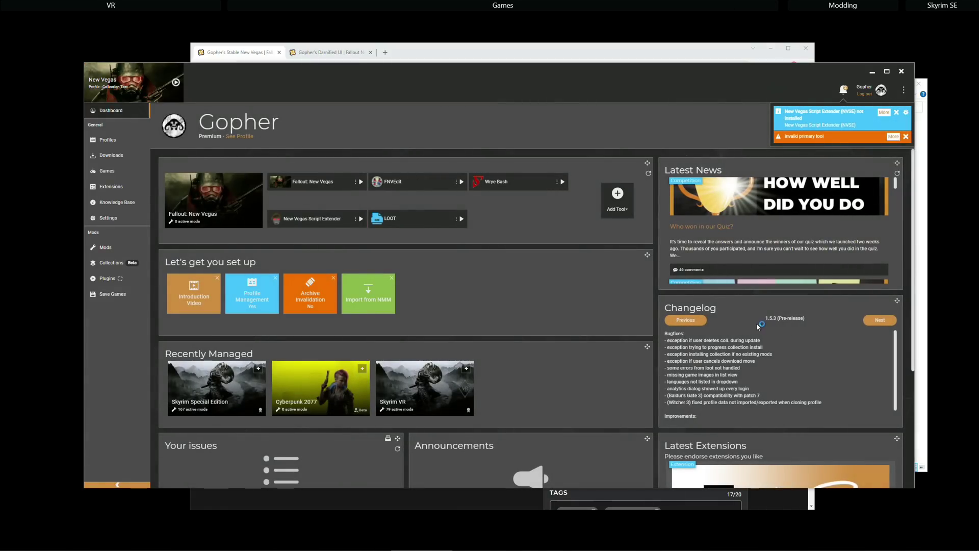
Step: Install New Vegas Script Extender (NVSE) from its Vortex notification and check its entry in the mod list
click(907, 139)
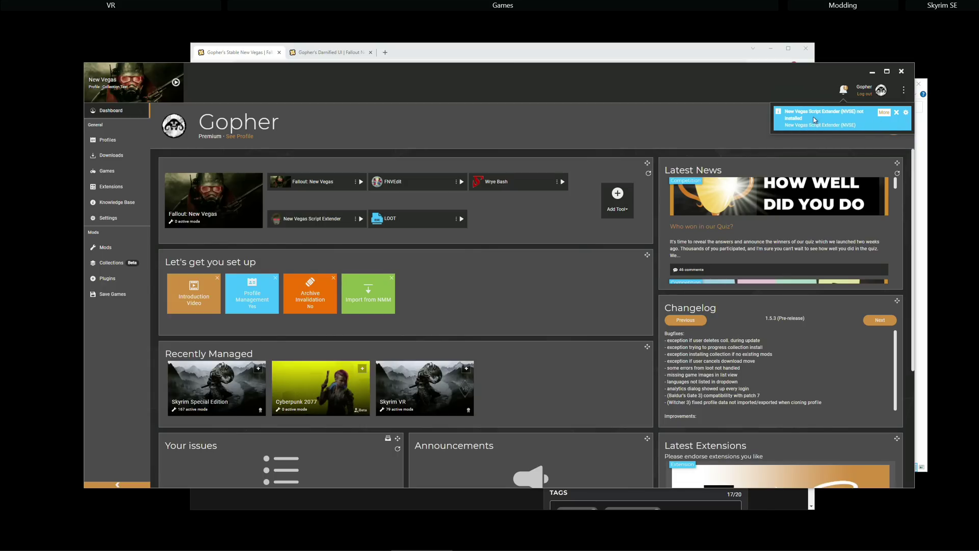
click(885, 112)
click(611, 350)
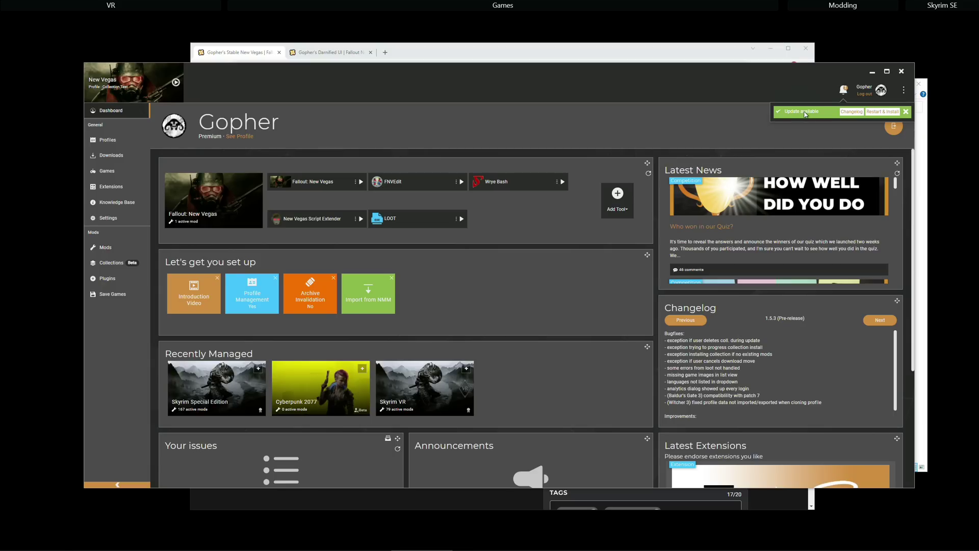
click(907, 112)
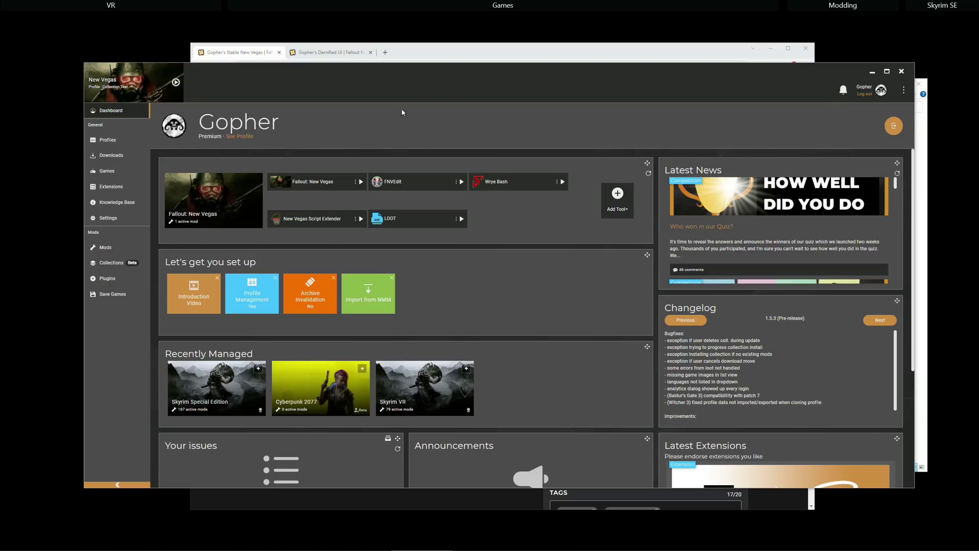
click(105, 247)
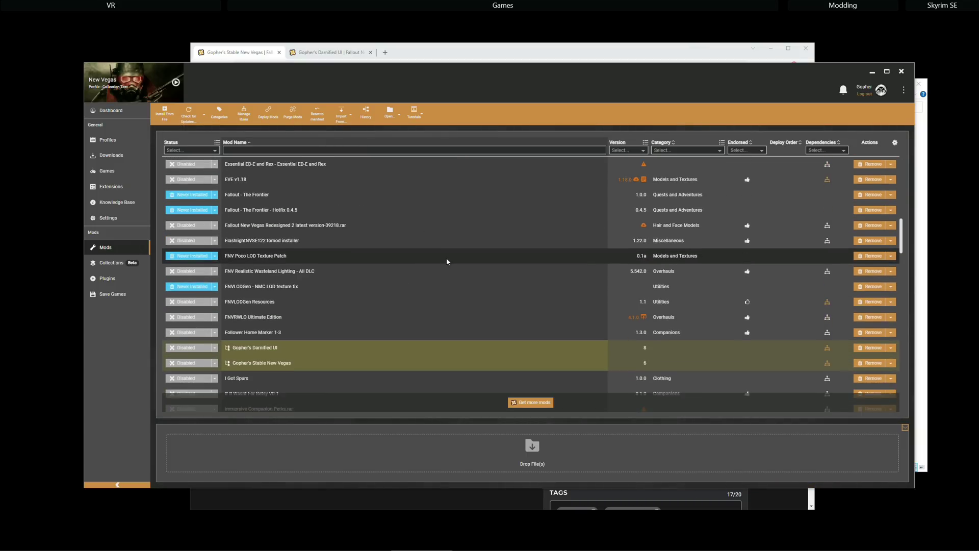
scroll(447, 262, down, 15)
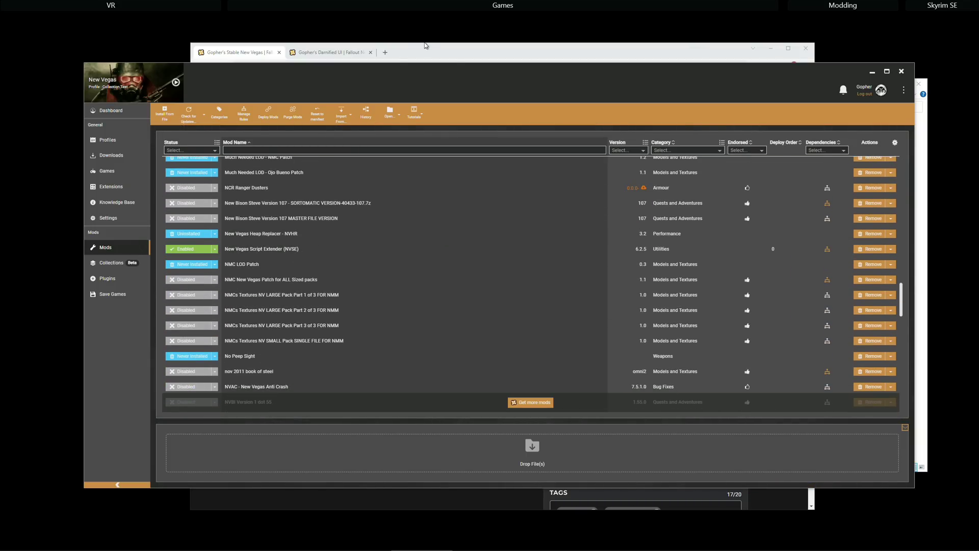
Step: Add revision 5 of Gopher's Stable New Vegas from Nexus Mods to Vortex and start installing it to the Collection Test profile
click(452, 56)
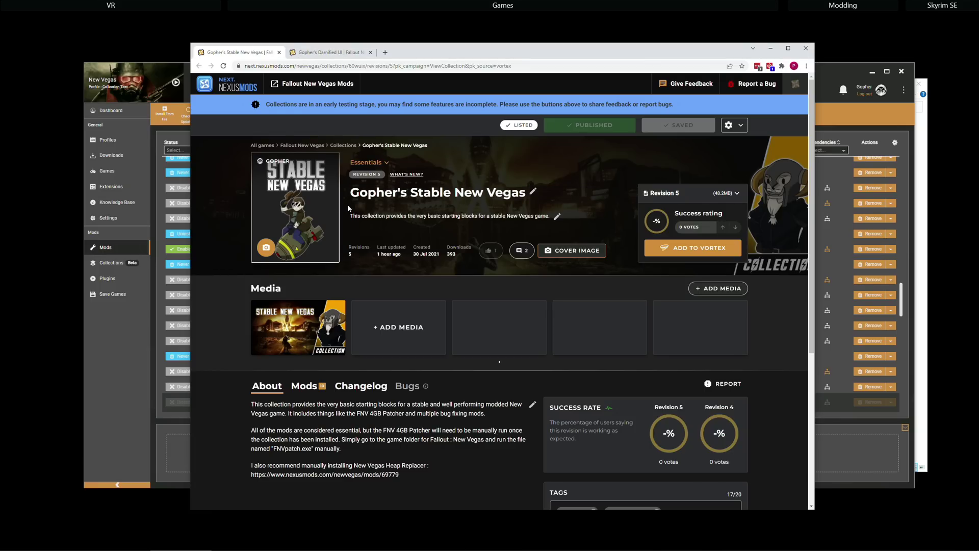
click(649, 247)
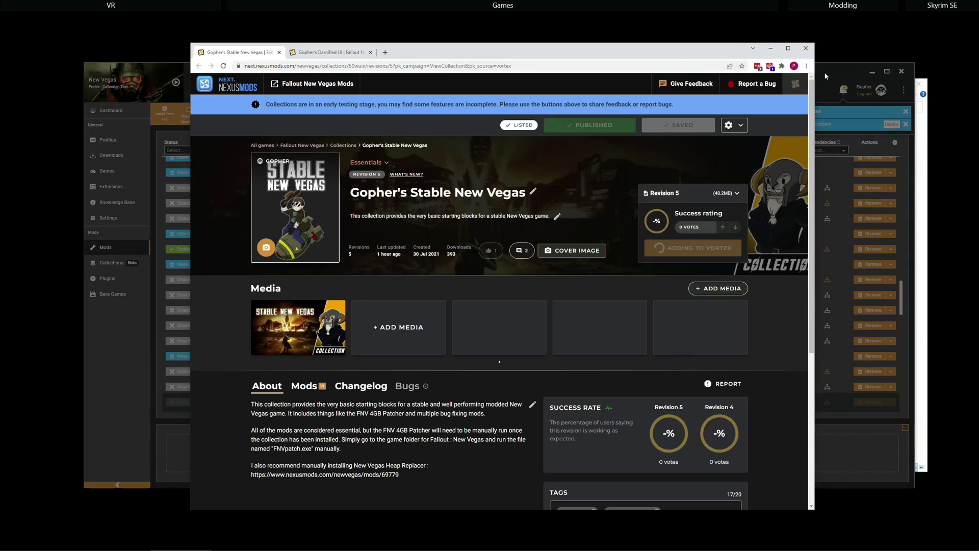
click(834, 69)
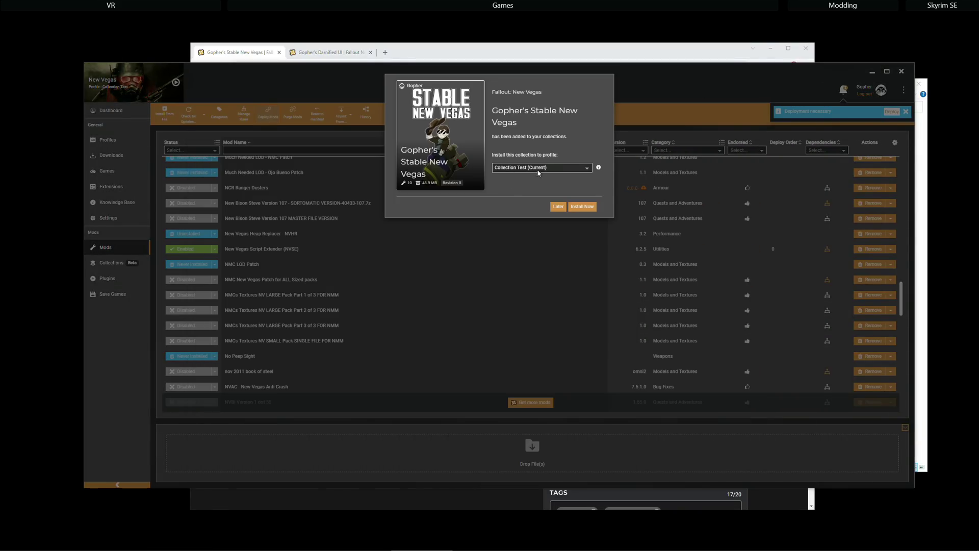
click(582, 207)
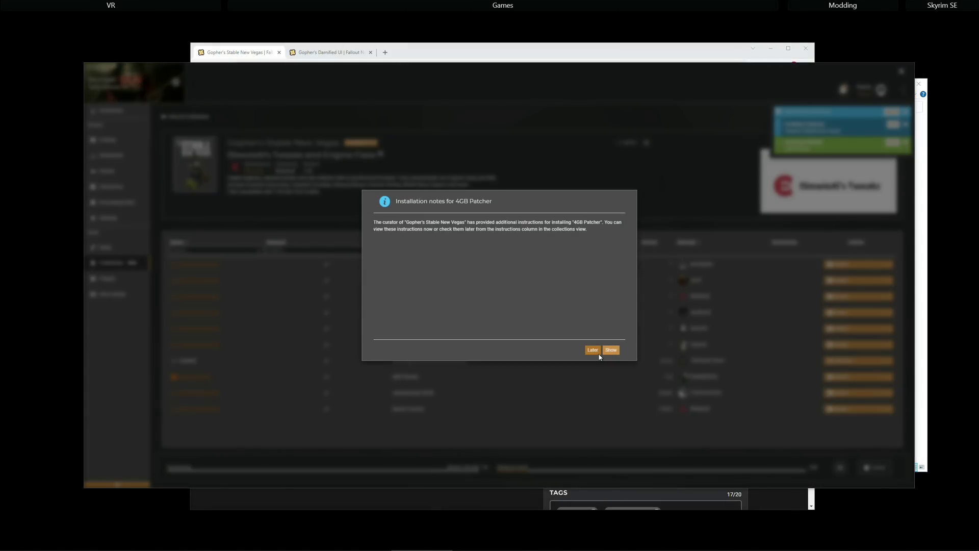
Step: Read the curator's installation instructions for 4GB Patcher and finish installing the Gopher's Stable New Vegas collection
click(612, 351)
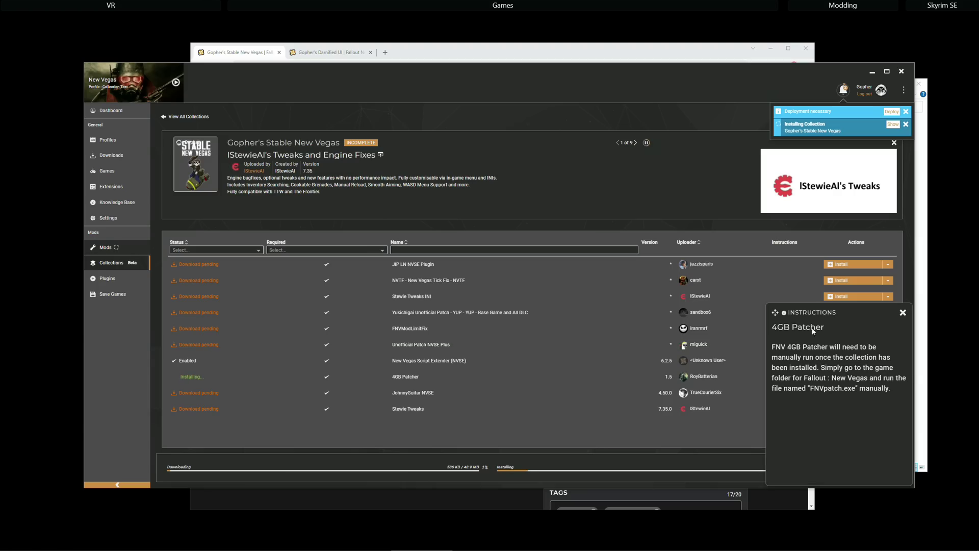
click(903, 313)
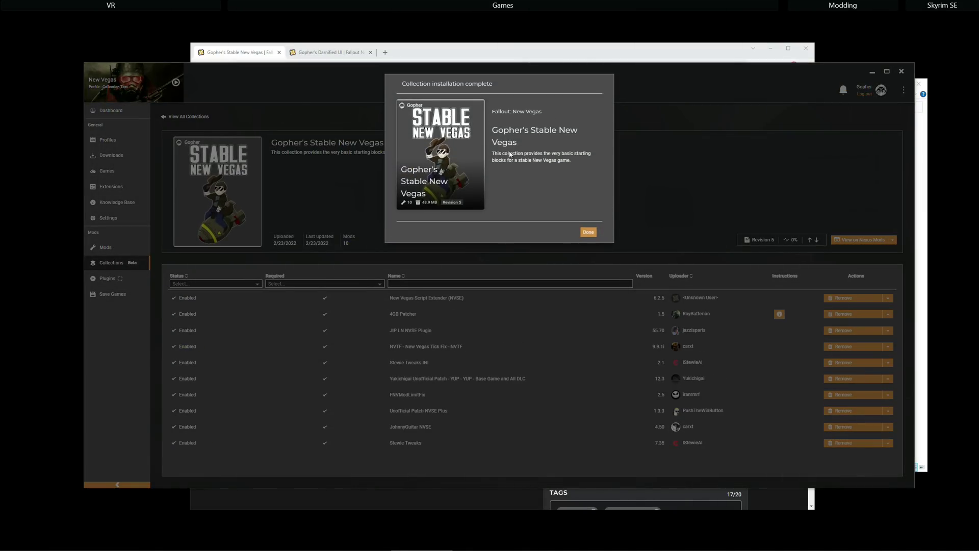
click(588, 232)
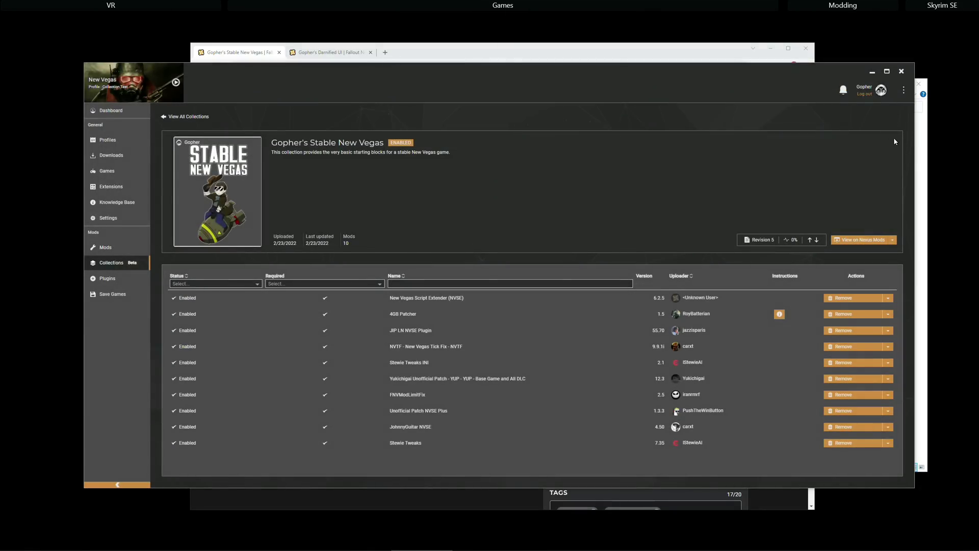
Step: Run FNVpatch.exe from the Fallout New Vegas game folder to patch the game, and close its console window
click(922, 131)
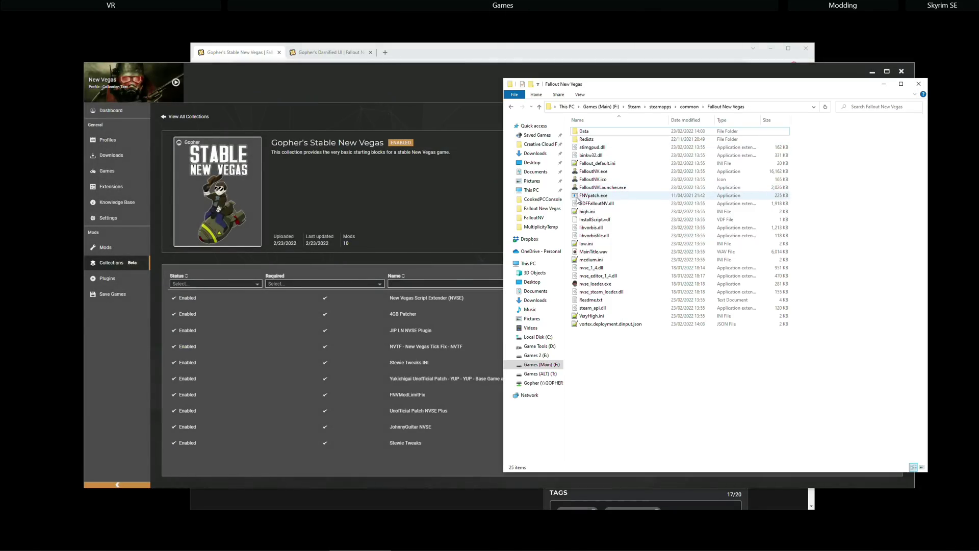
click(600, 197)
double_click(600, 197)
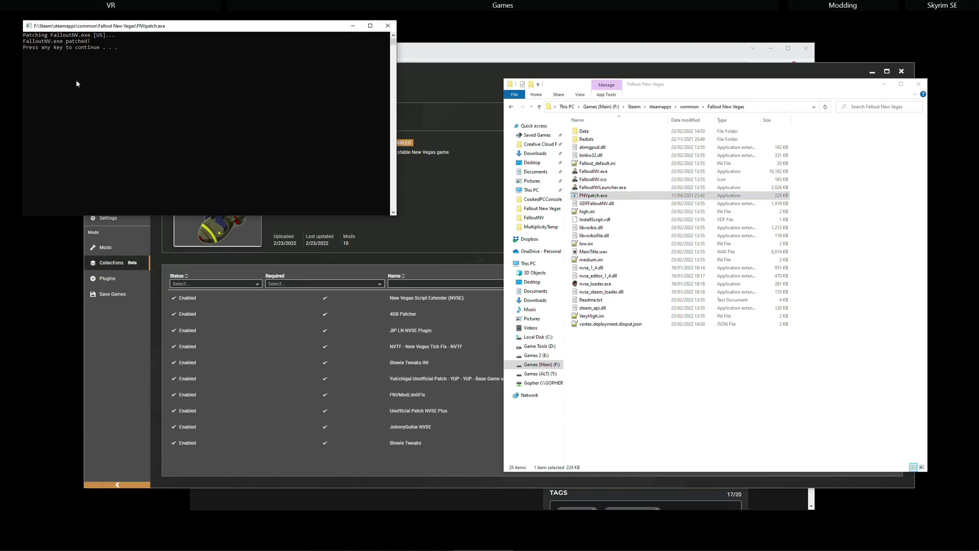
click(387, 25)
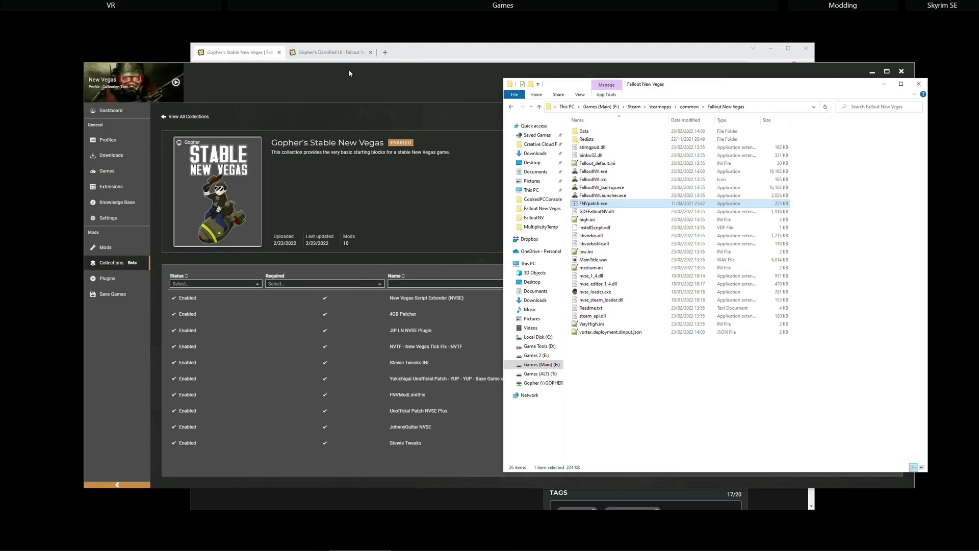
Step: Add revision 7 of Gopher's Darnified UI from Nexus Mods to Vortex and start installing it to the Collection Test profile
click(333, 52)
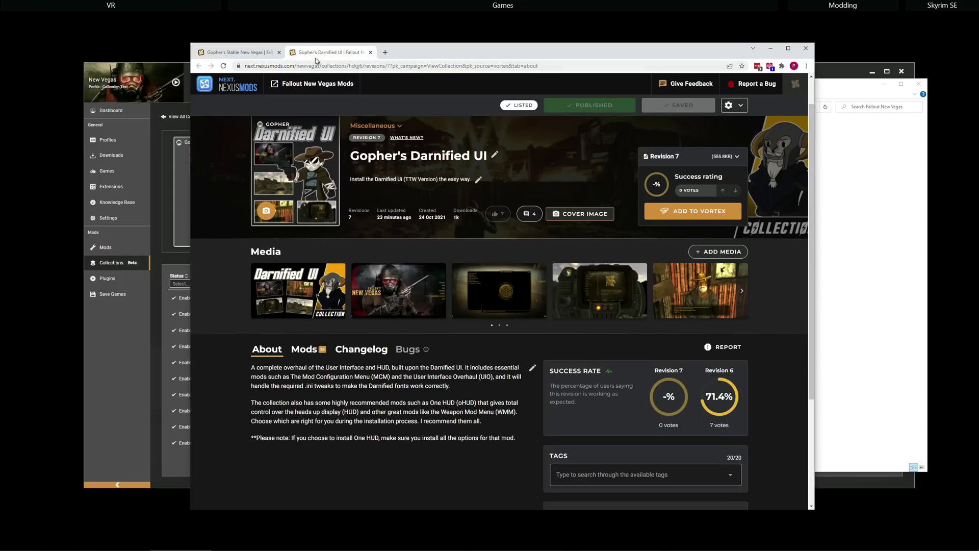
click(705, 213)
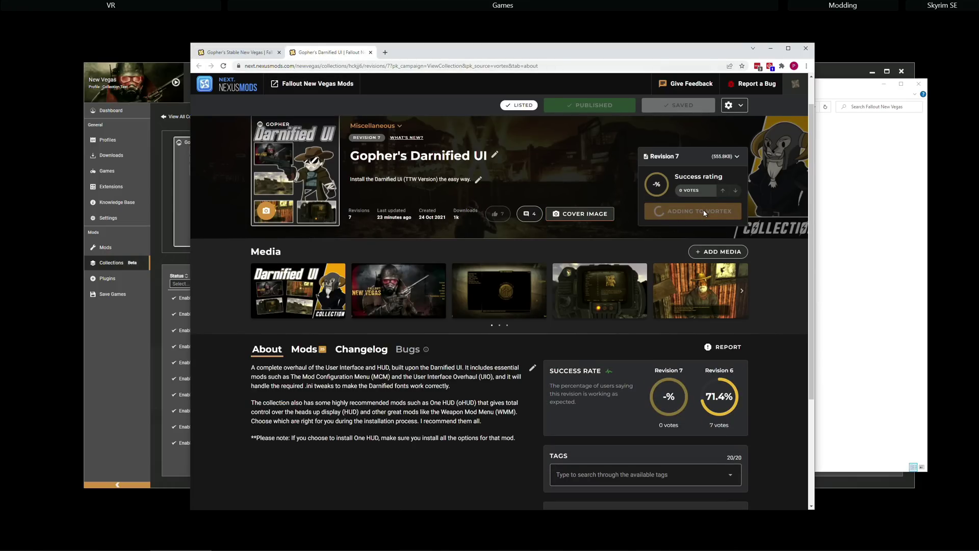
click(841, 74)
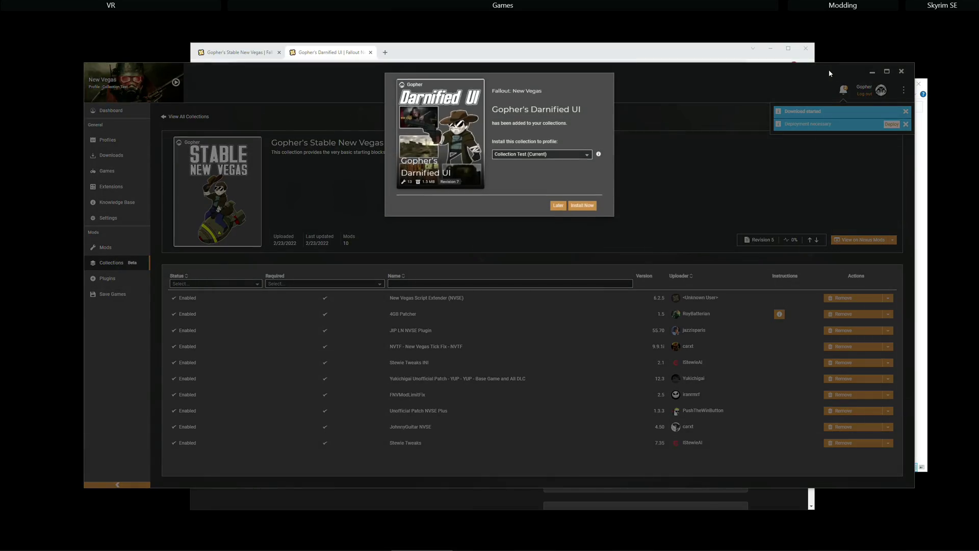
click(575, 207)
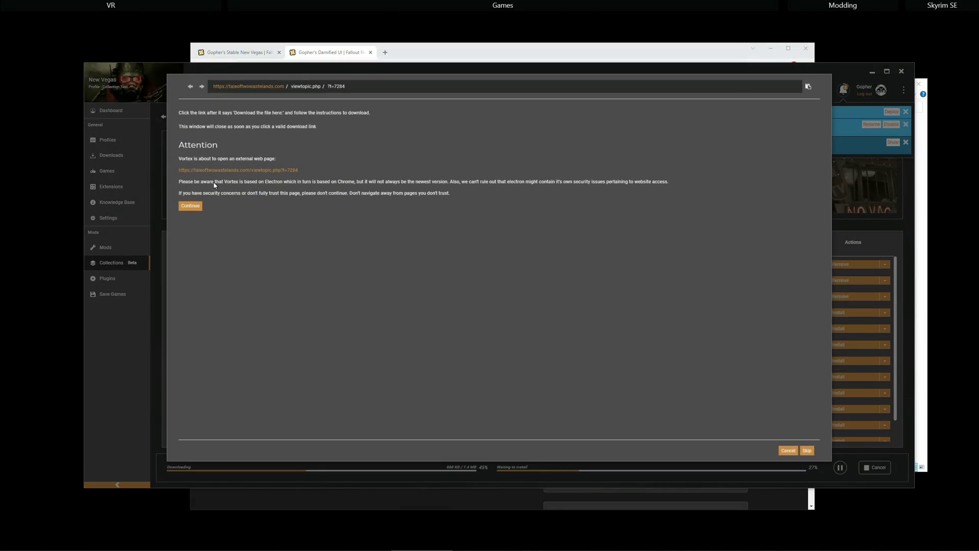
Step: Download the main DarNified UI file through the Mega link on the external Tale of Two Wastelands page
click(190, 206)
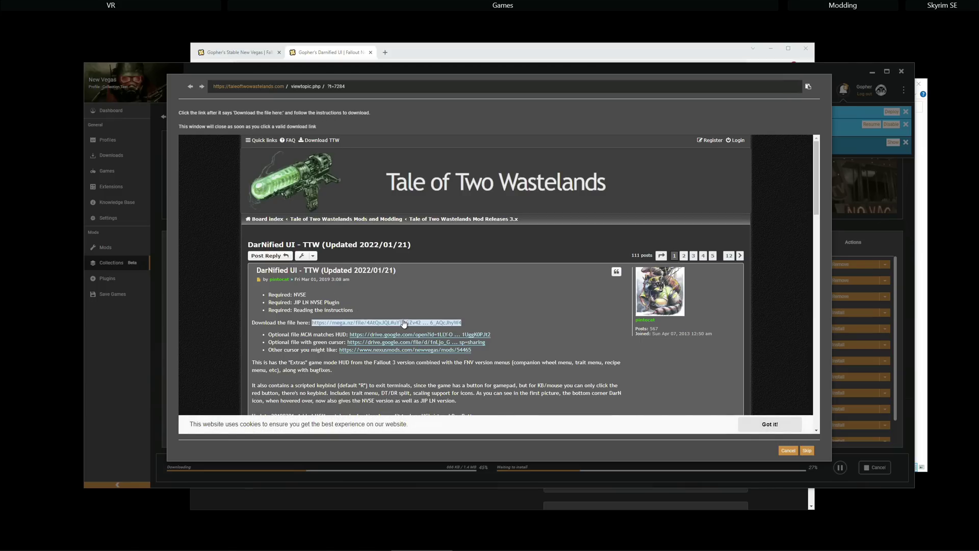
click(406, 324)
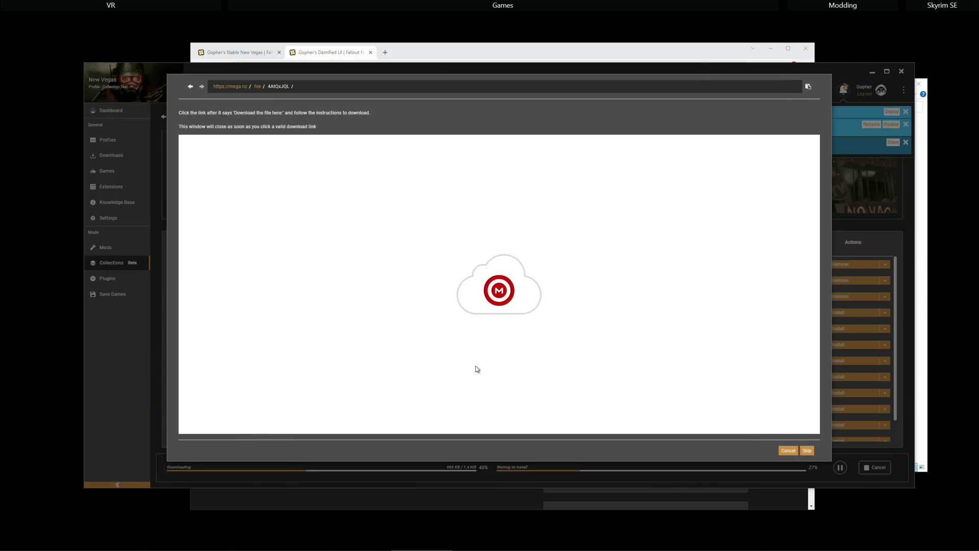
click(575, 401)
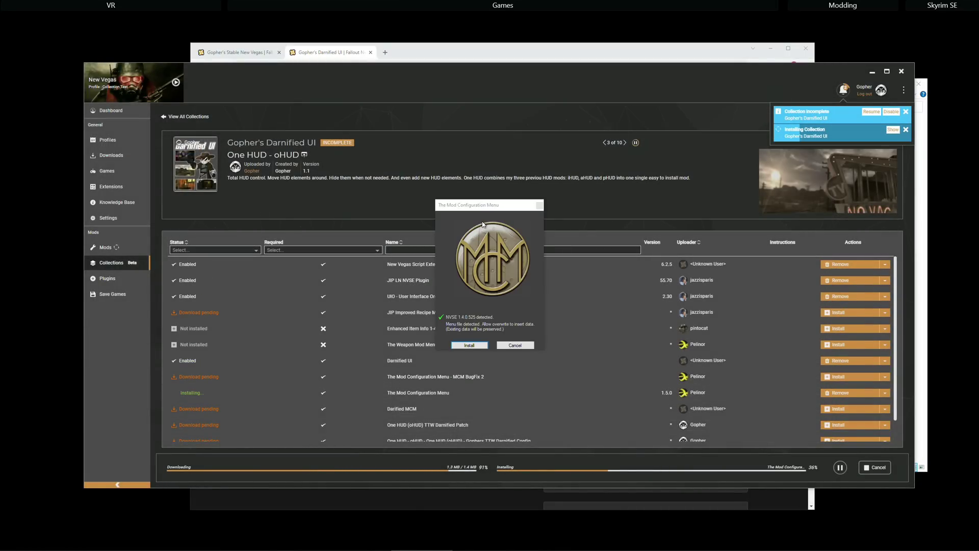
Step: Install The Mod Configuration Menu and download the optional DarifiedMCM.7z file from its Google Drive link on the Tale of Two Wastelands page
click(467, 345)
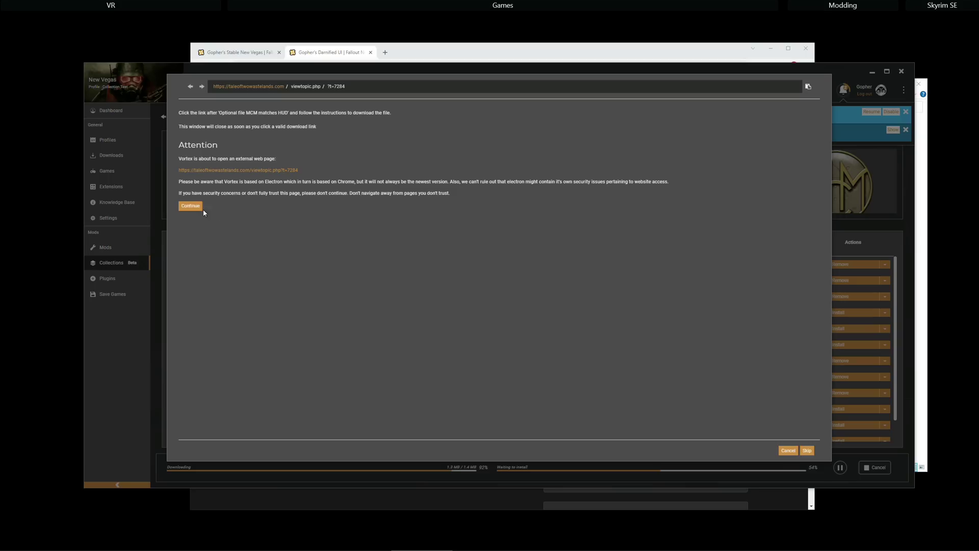
click(202, 209)
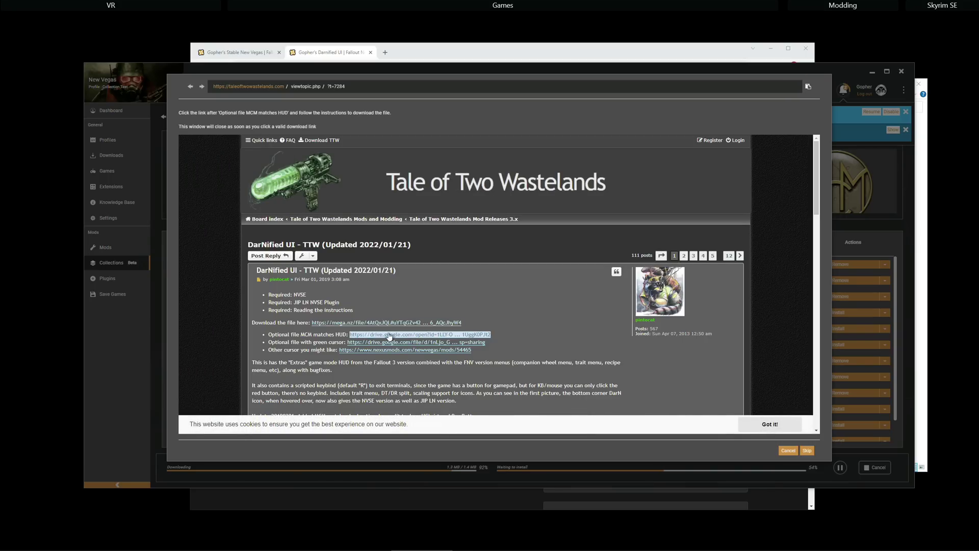
click(441, 337)
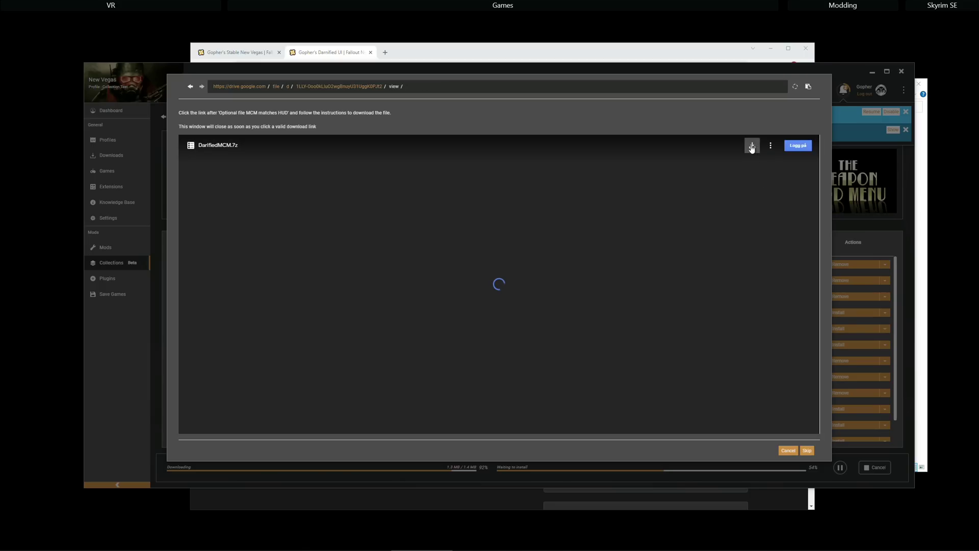
click(752, 148)
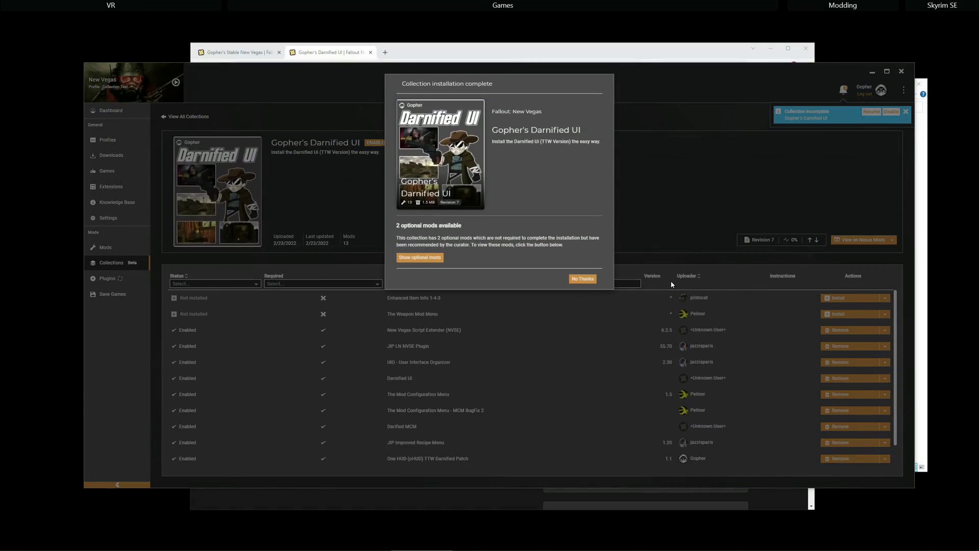
Step: Show the optional mods of Gopher's Darnified UI and install Enhanced Item Info 1-4-3
click(426, 258)
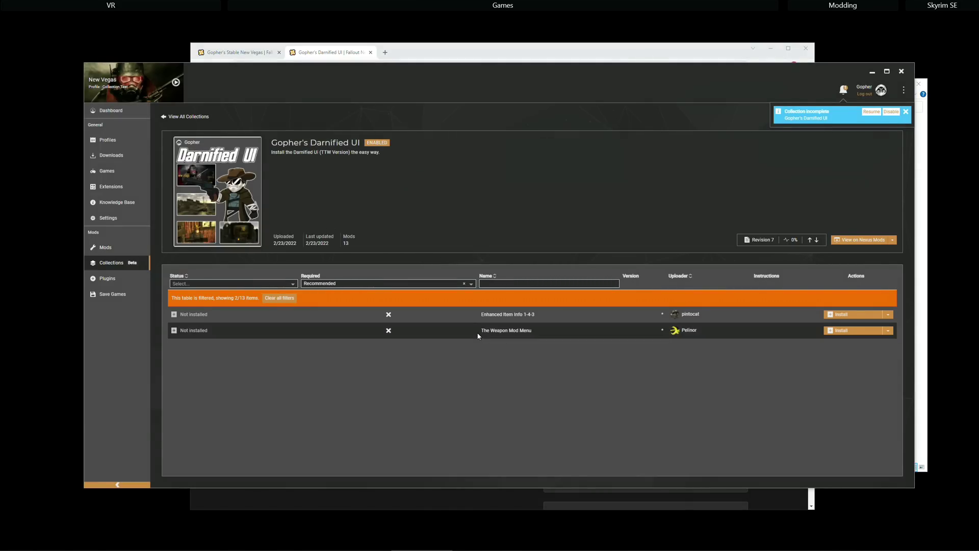
click(847, 315)
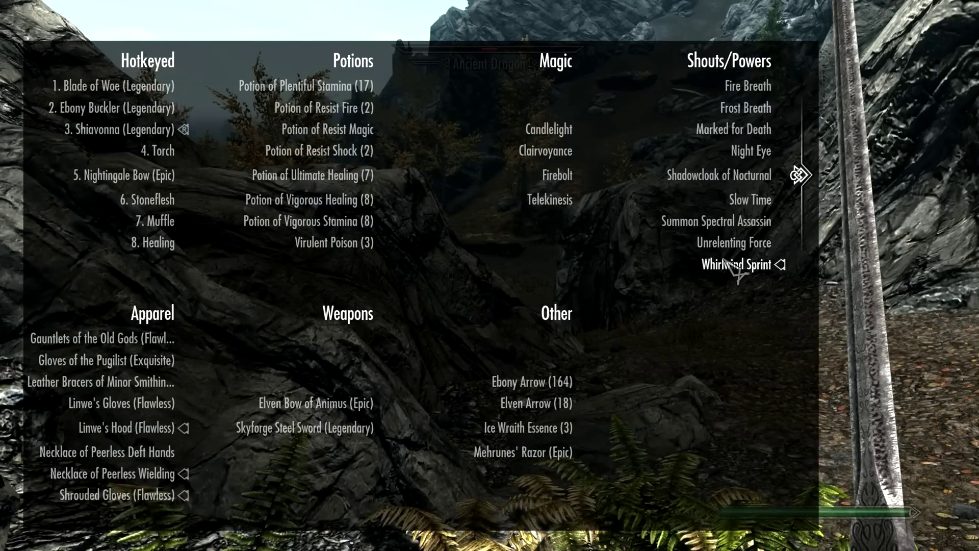
key(Escape)
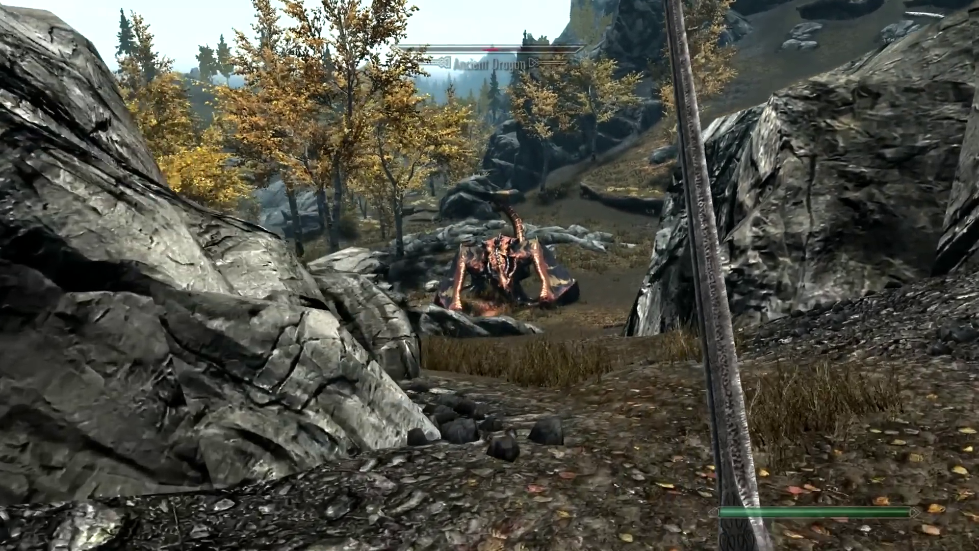
key(a)
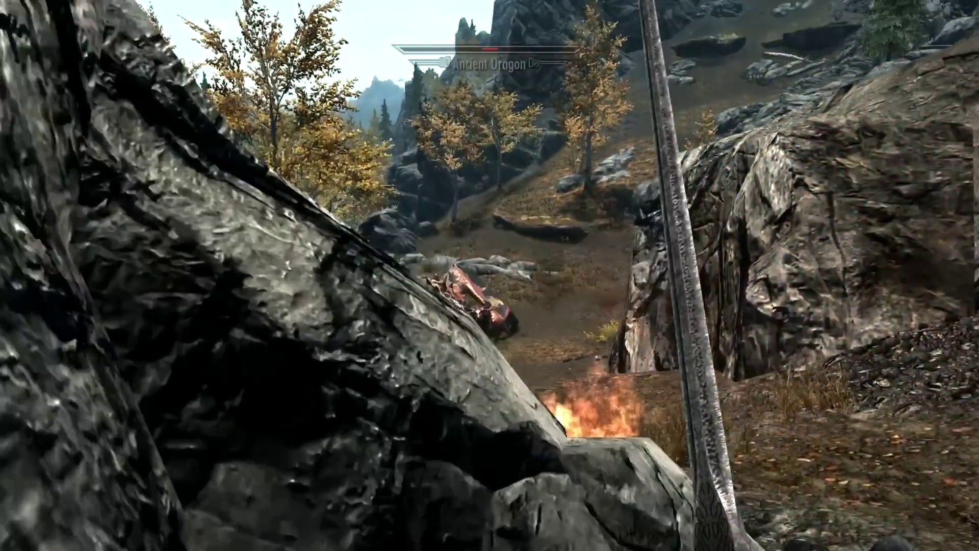